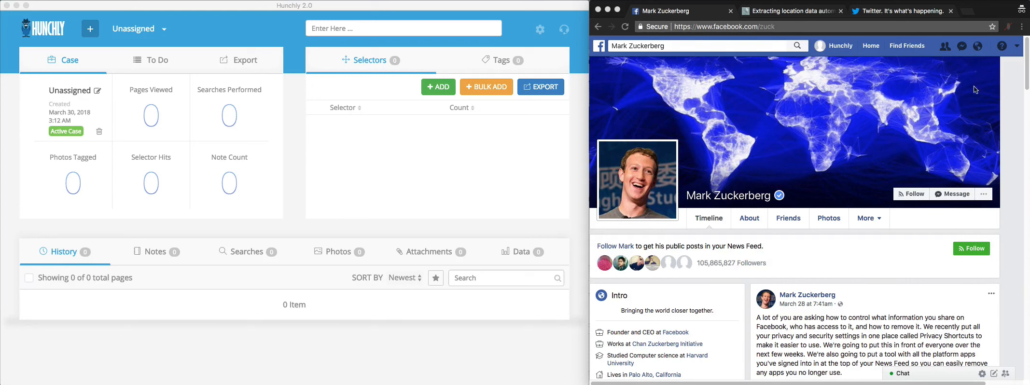
- Look through the selectors, notes and tags sections of the Hunchly browser extension and turn on page capture
{"action": "left_click", "coordinate": [1007, 28]}
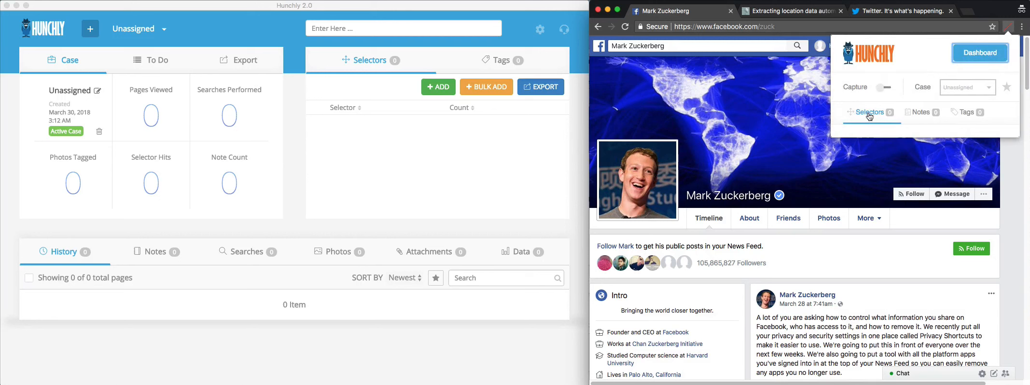
{"action": "left_click", "coordinate": [922, 113]}
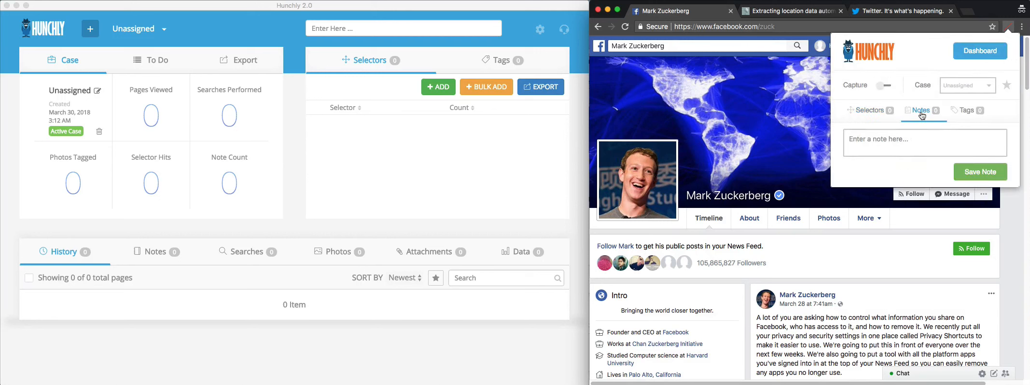
{"action": "left_click", "coordinate": [963, 114]}
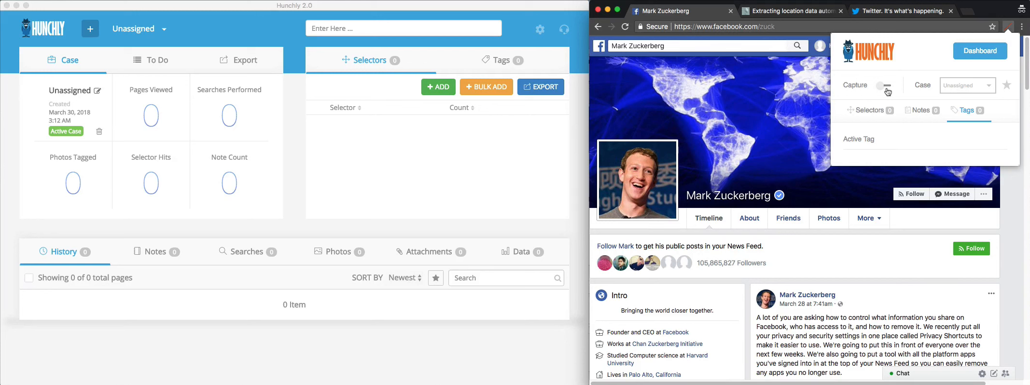
{"action": "left_click", "coordinate": [888, 91]}
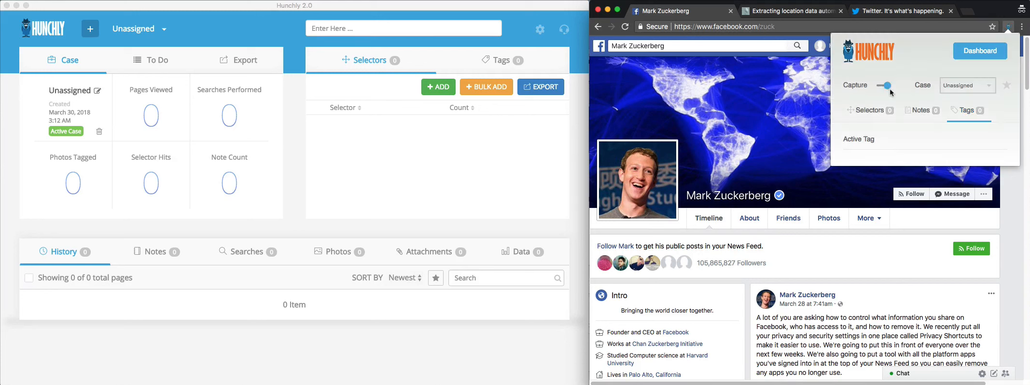
{"action": "left_click", "coordinate": [894, 235]}
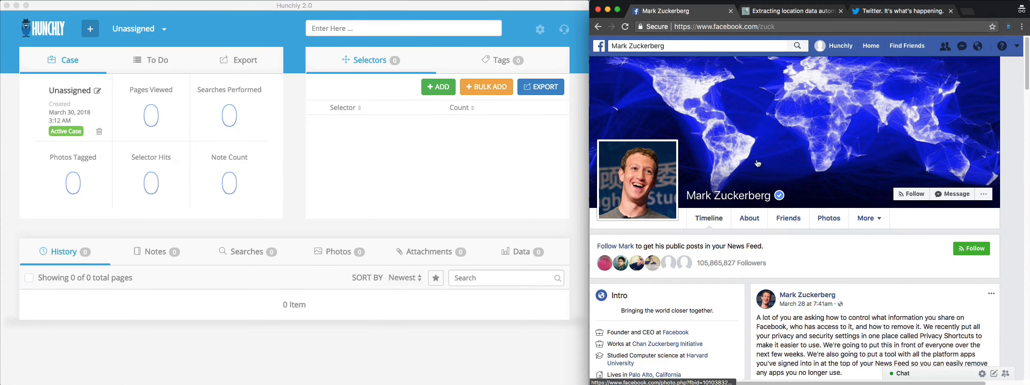
- Reload the Facebook profile page to capture it, and browse down through its posts and back to the beginning
{"action": "left_click", "coordinate": [625, 28]}
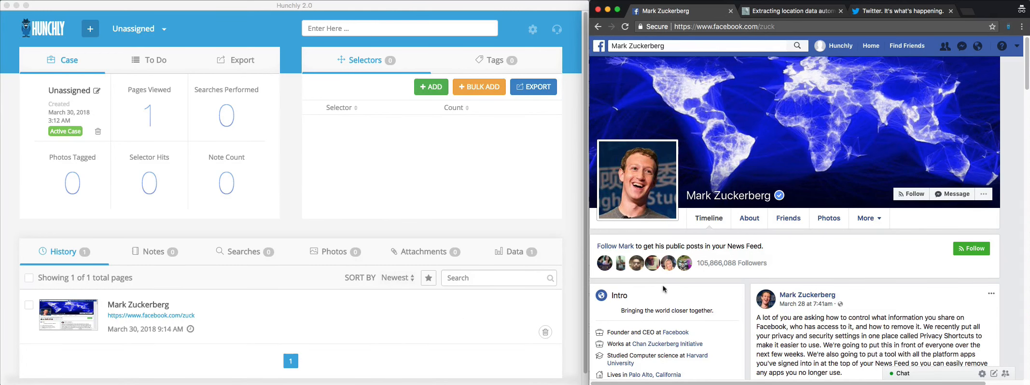
{"action": "scroll", "coordinate": [815, 265], "scroll_direction": "down", "scroll_amount": 2}
{"action": "scroll", "coordinate": [814, 265], "scroll_direction": "down", "scroll_amount": 10}
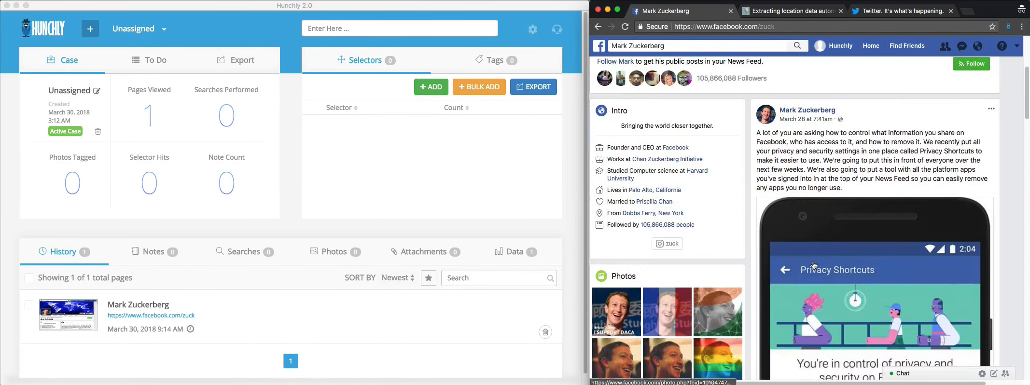
{"action": "scroll", "coordinate": [814, 265], "scroll_direction": "down", "scroll_amount": 10}
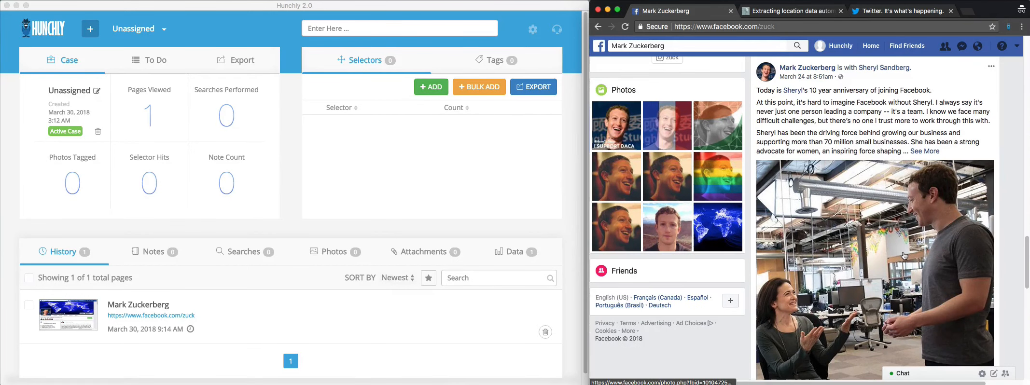
{"action": "scroll", "coordinate": [904, 256], "scroll_direction": "down", "scroll_amount": 10}
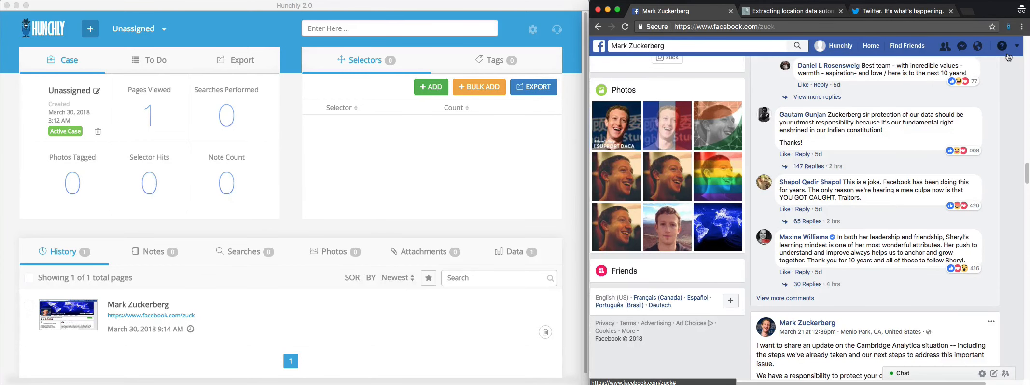
{"action": "scroll", "coordinate": [1002, 215], "scroll_direction": "down", "scroll_amount": 1}
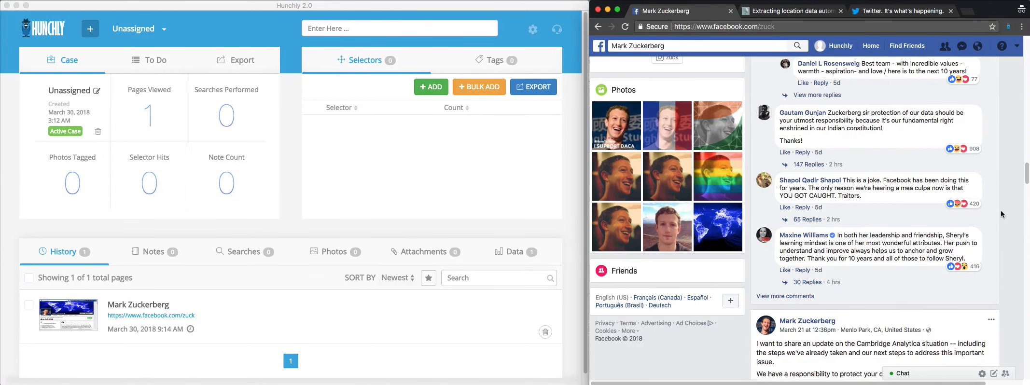
{"action": "scroll", "coordinate": [1002, 215], "scroll_direction": "up", "scroll_amount": 15}
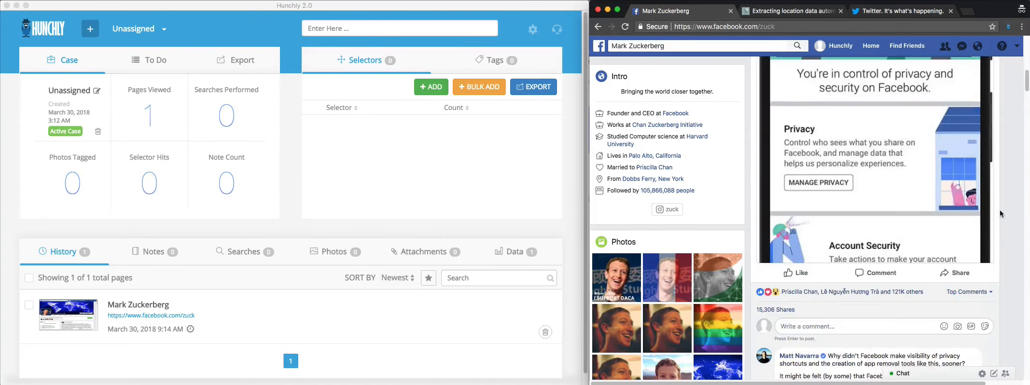
{"action": "scroll", "coordinate": [1001, 215], "scroll_direction": "up", "scroll_amount": 2}
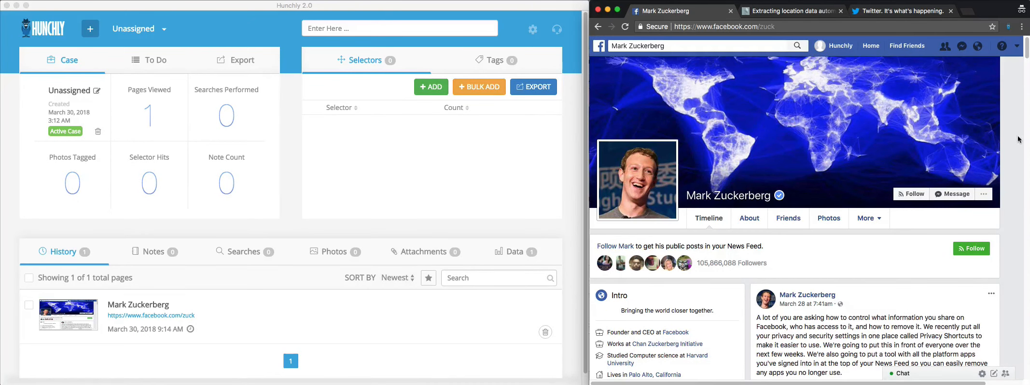
- Save the note "This is Zuck." for the Facebook profile page through the Hunchly extension
{"action": "left_click", "coordinate": [1009, 29]}
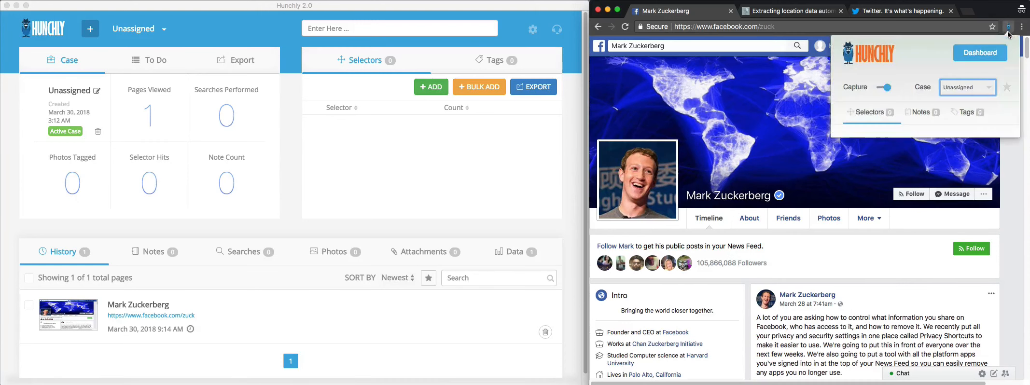
{"action": "left_click", "coordinate": [924, 115]}
{"action": "left_click", "coordinate": [901, 146]}
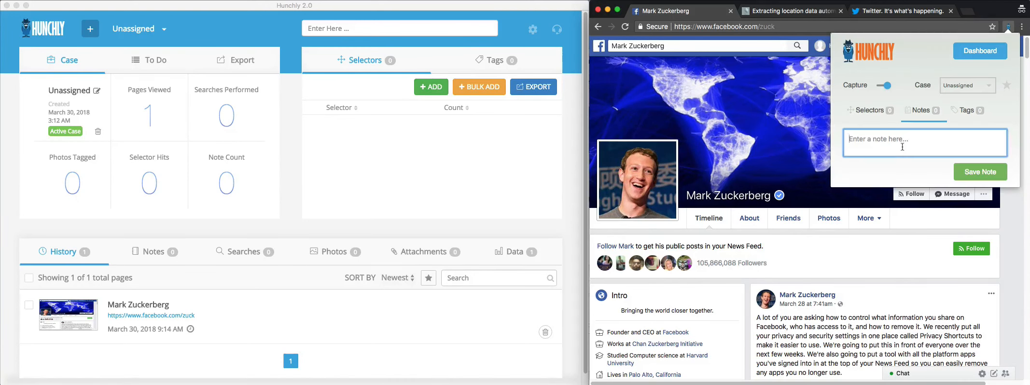
{"action": "type", "text": "This is Zuck."}
{"action": "left_click", "coordinate": [976, 170]}
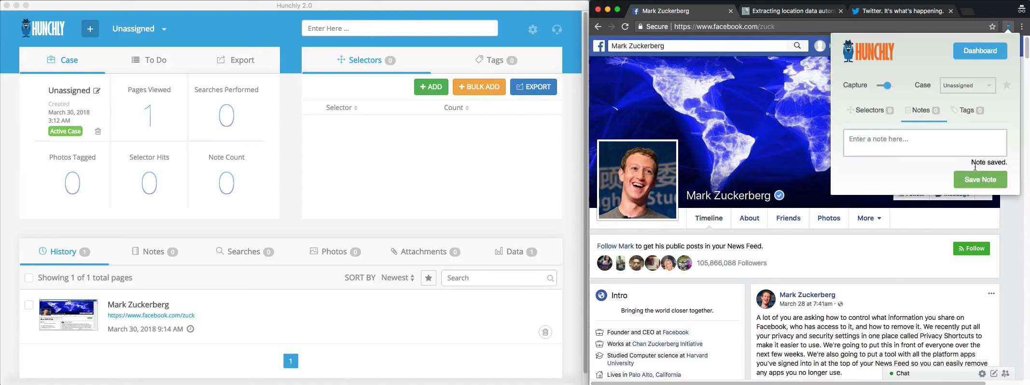
{"action": "left_click", "coordinate": [1008, 223]}
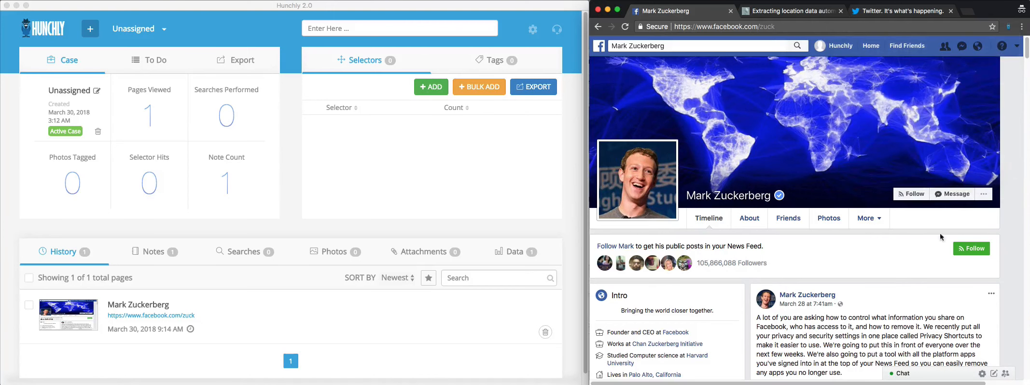
- Review the saved note in the case's notes list and return to the page history
{"action": "left_click", "coordinate": [169, 252]}
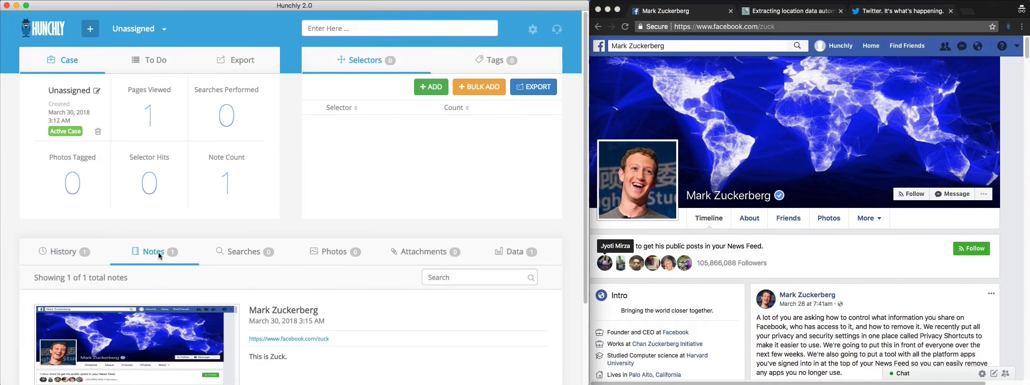
{"action": "scroll", "coordinate": [283, 301], "scroll_direction": "down", "scroll_amount": 1}
{"action": "scroll", "coordinate": [284, 300], "scroll_direction": "down", "scroll_amount": 5}
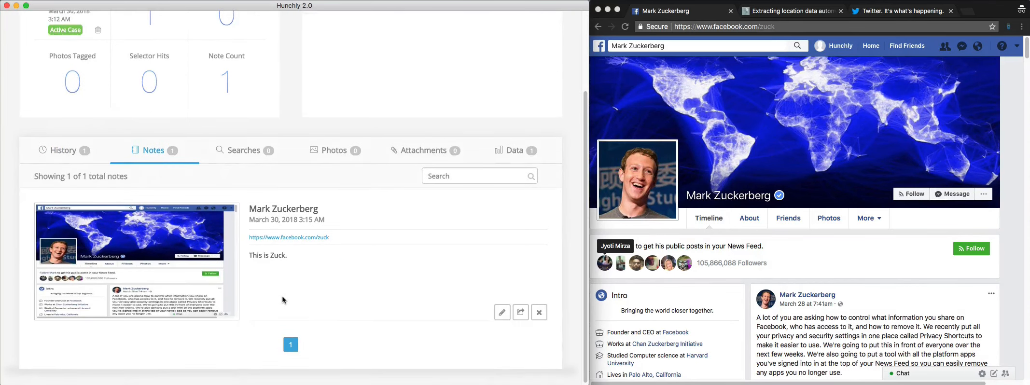
{"action": "scroll", "coordinate": [282, 297], "scroll_direction": "up", "scroll_amount": 6}
{"action": "left_click", "coordinate": [75, 258]}
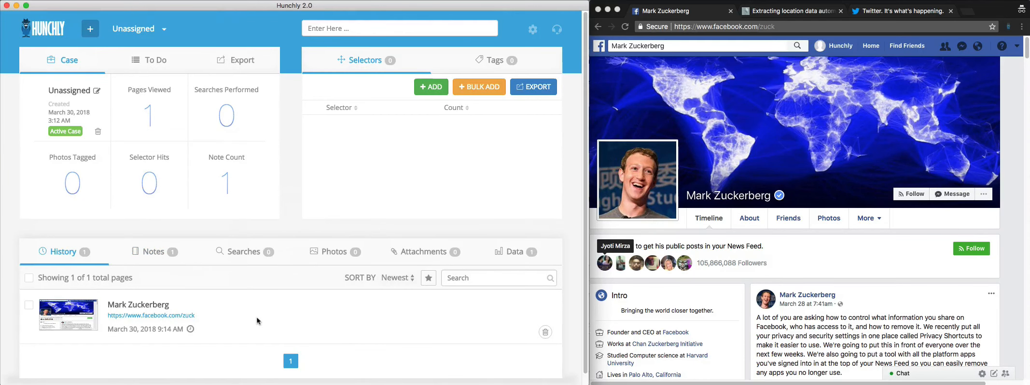
- Add the note "This is Zuck part 2." from within the Facebook page and show the case's notes list
{"action": "right_click", "coordinate": [738, 281]}
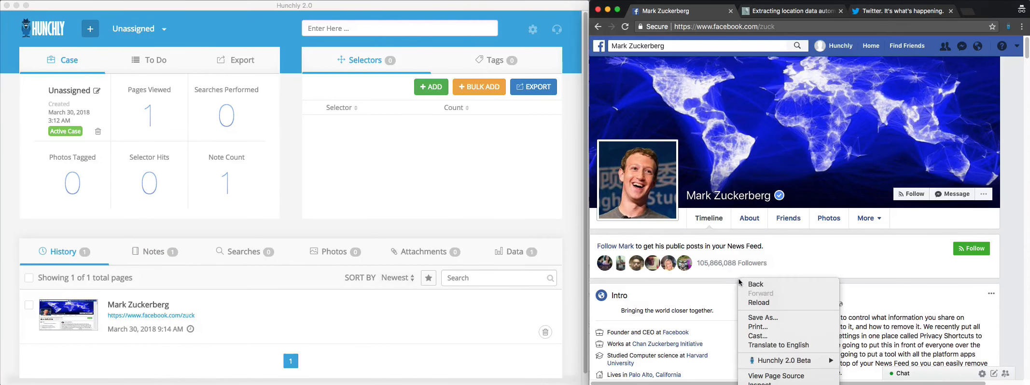
{"action": "mouse_move", "coordinate": [776, 365]}
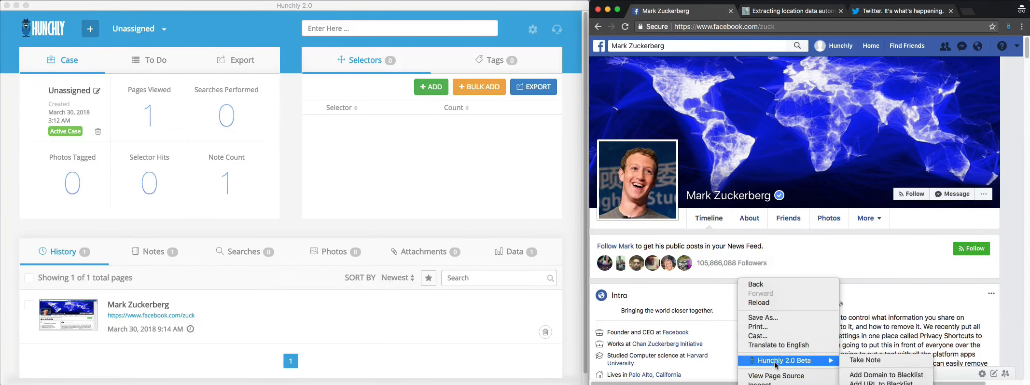
{"action": "left_click", "coordinate": [852, 364]}
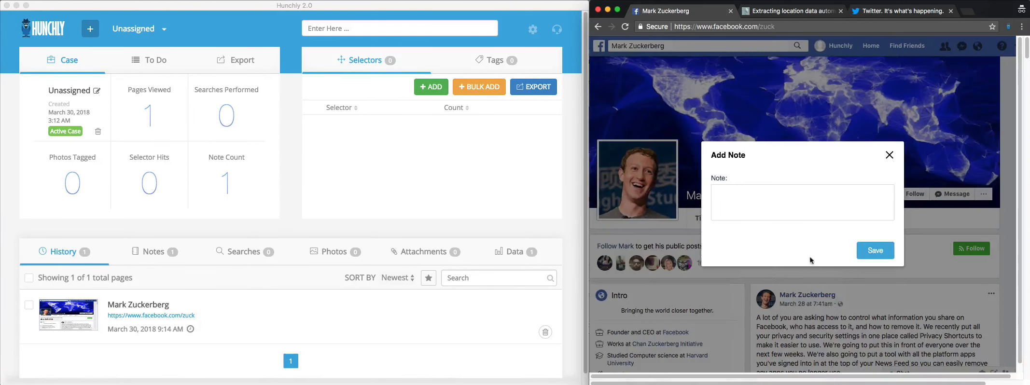
{"action": "type", "text": "This is Zuck part 2."}
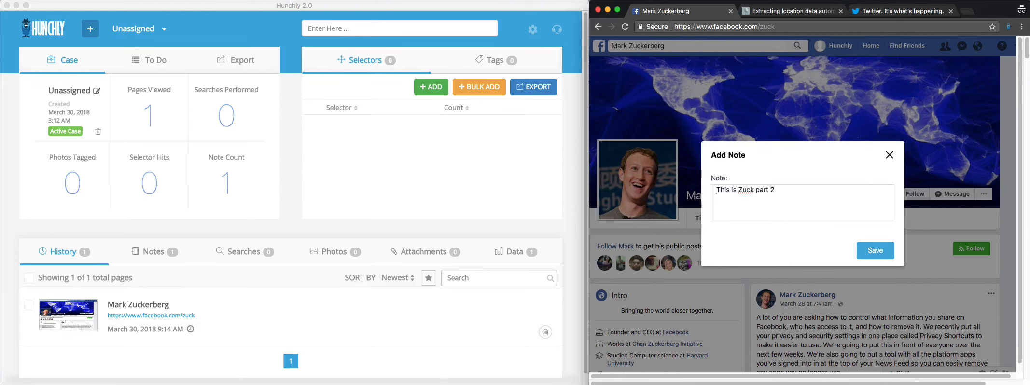
{"action": "left_click", "coordinate": [149, 251]}
{"action": "left_click", "coordinate": [862, 255]}
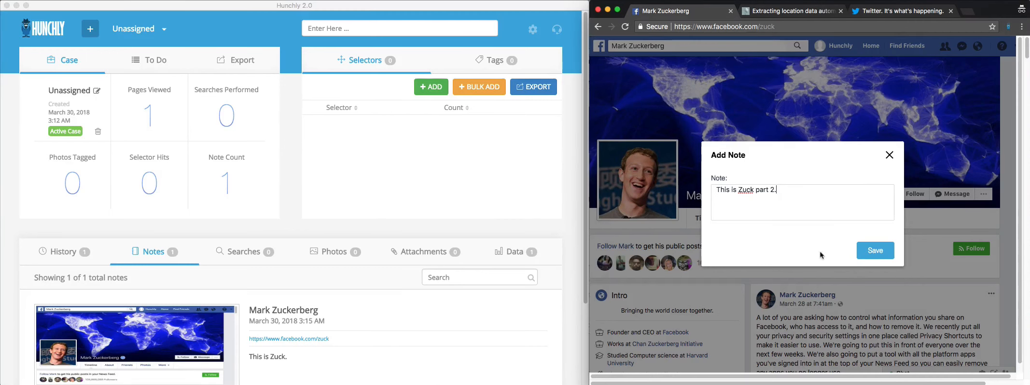
{"action": "left_click", "coordinate": [862, 255]}
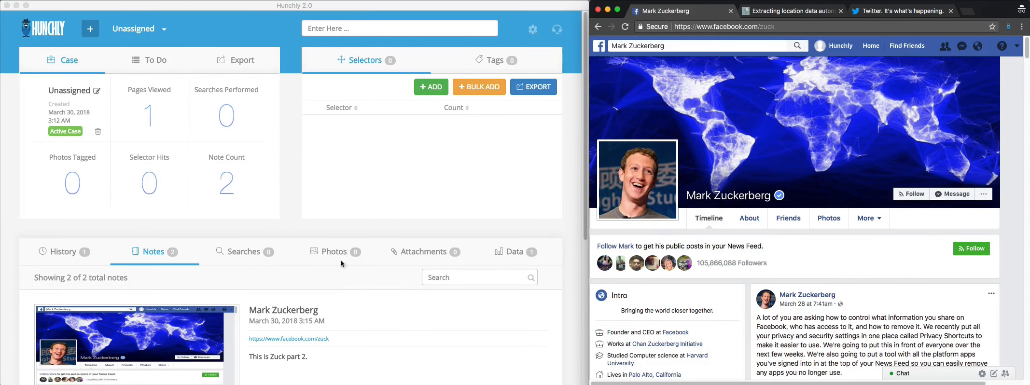
- Open the captured Mark Zuckerberg page from the case history and examine its preserved posts and comments
{"action": "left_click", "coordinate": [78, 256]}
{"action": "left_click", "coordinate": [79, 256]}
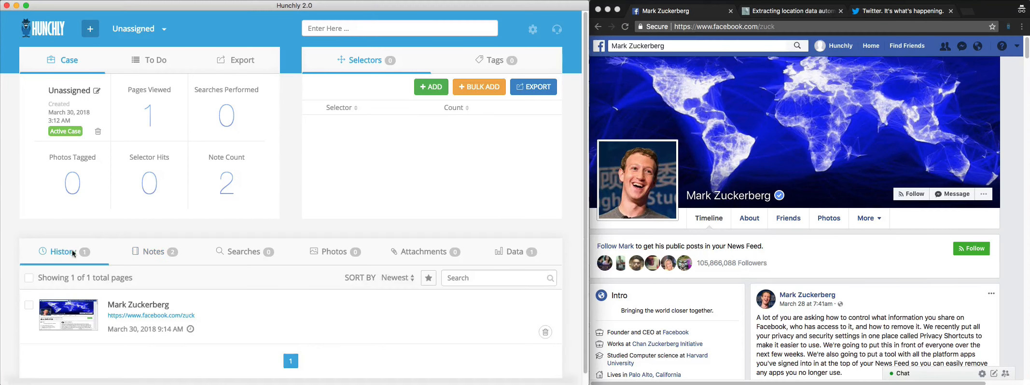
{"action": "left_click", "coordinate": [825, 283]}
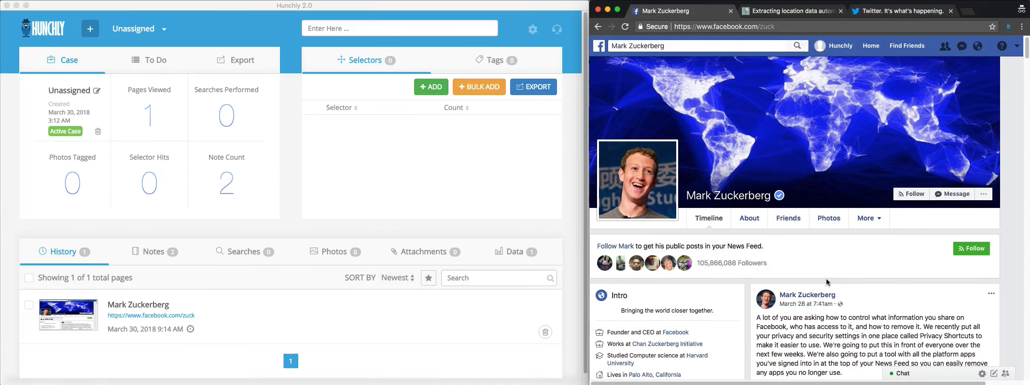
{"action": "left_click", "coordinate": [154, 307]}
{"action": "left_click", "coordinate": [153, 307]}
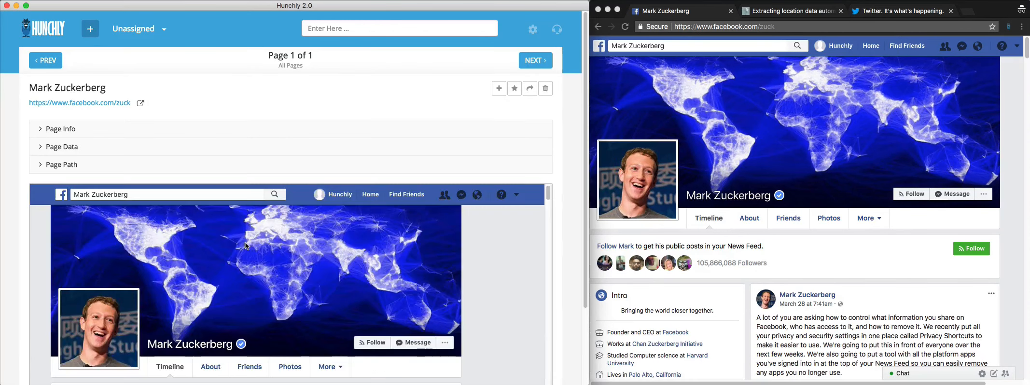
{"action": "scroll", "coordinate": [505, 221], "scroll_direction": "down", "scroll_amount": 15}
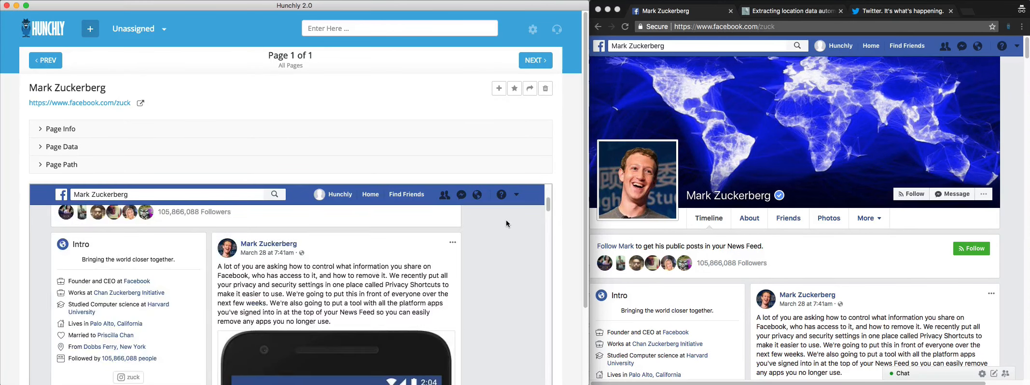
{"action": "scroll", "coordinate": [507, 222], "scroll_direction": "down", "scroll_amount": 15}
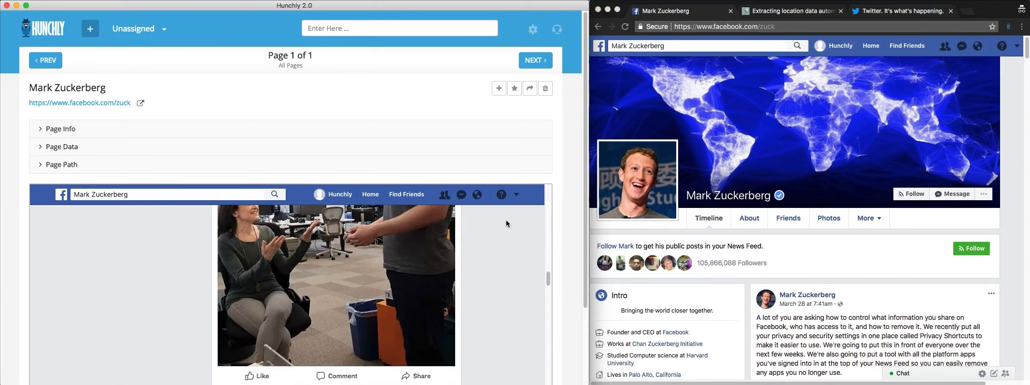
{"action": "scroll", "coordinate": [506, 224], "scroll_direction": "down", "scroll_amount": 15}
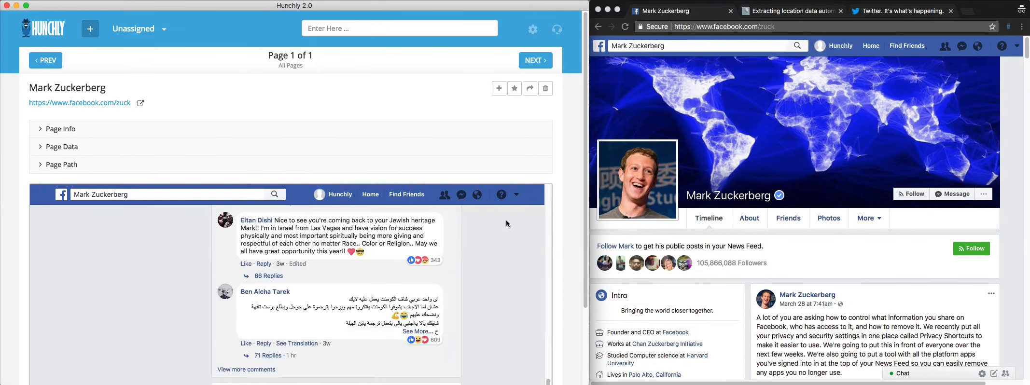
{"action": "scroll", "coordinate": [506, 242], "scroll_direction": "down", "scroll_amount": 15}
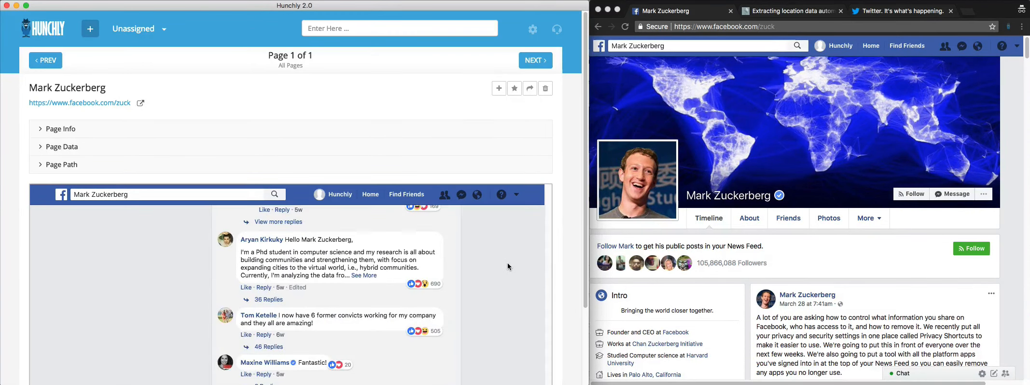
{"action": "scroll", "coordinate": [541, 237], "scroll_direction": "up", "scroll_amount": 5}
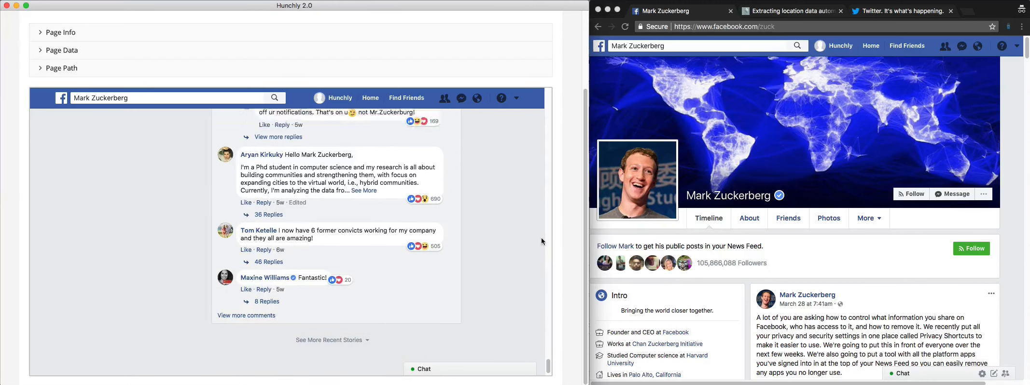
{"action": "scroll", "coordinate": [586, 231], "scroll_direction": "up", "scroll_amount": 5}
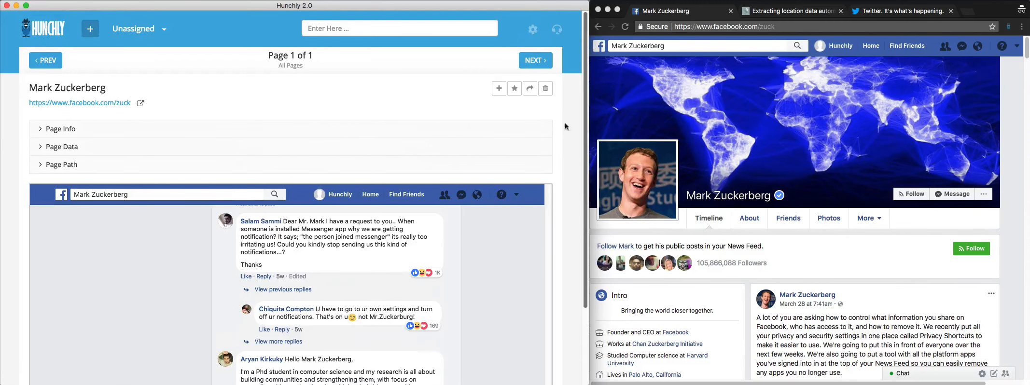
- Review the captured page's info, extracted page data and page path, collapsing each section after viewing it
{"action": "left_click", "coordinate": [94, 132]}
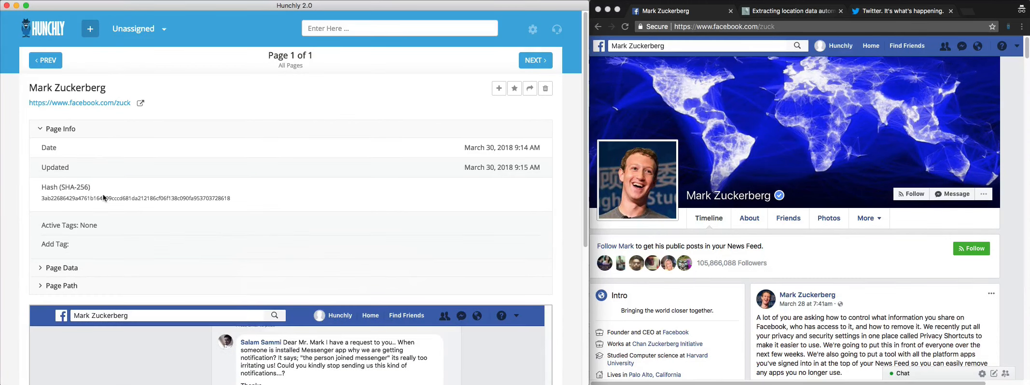
{"action": "left_click", "coordinate": [55, 135]}
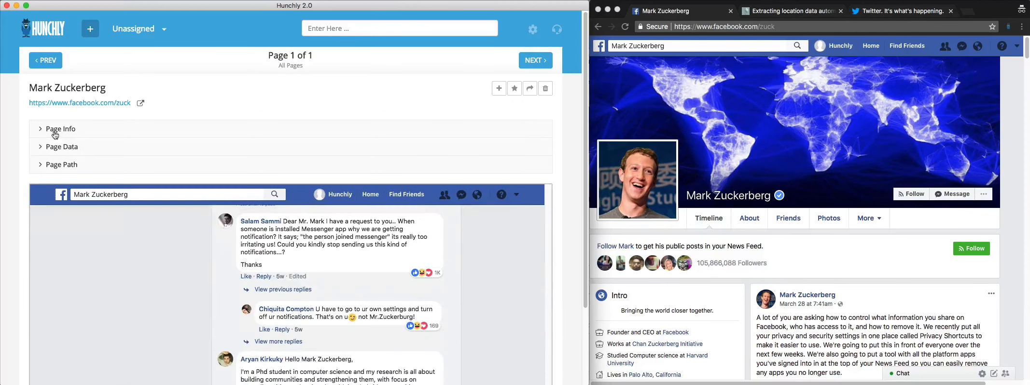
{"action": "left_click", "coordinate": [77, 149]}
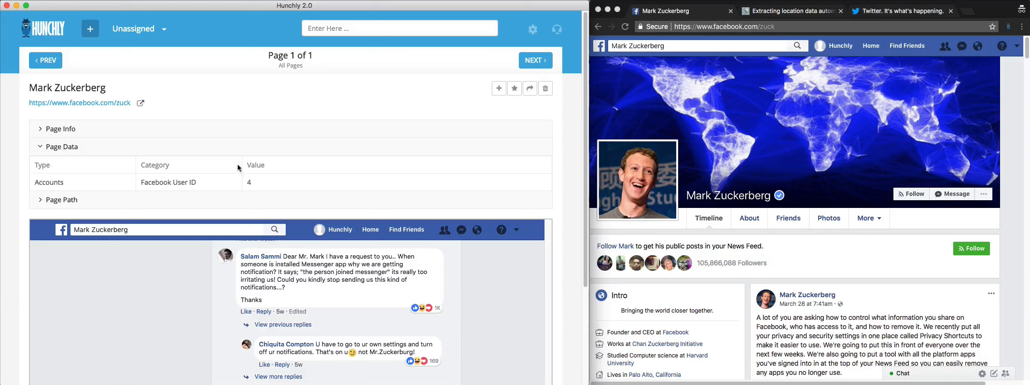
{"action": "left_click", "coordinate": [193, 152]}
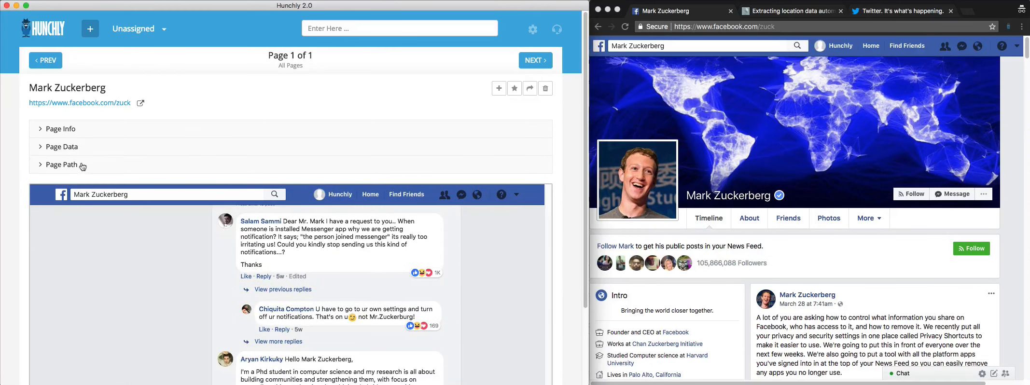
{"action": "left_click", "coordinate": [81, 165]}
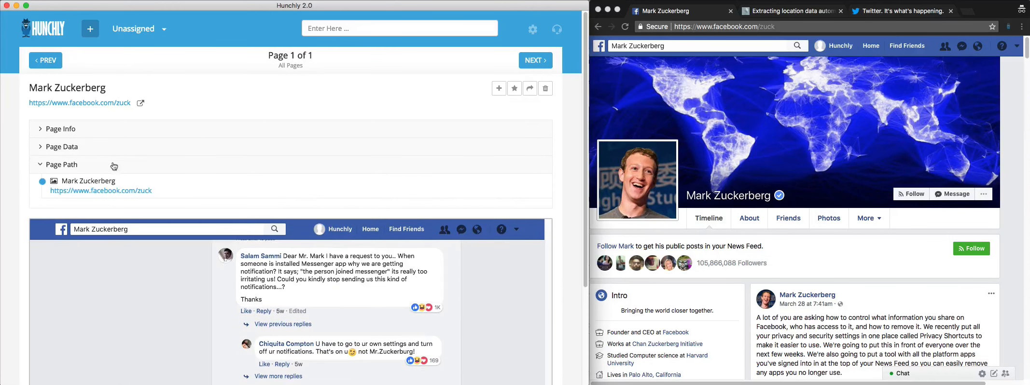
{"action": "left_click", "coordinate": [71, 164]}
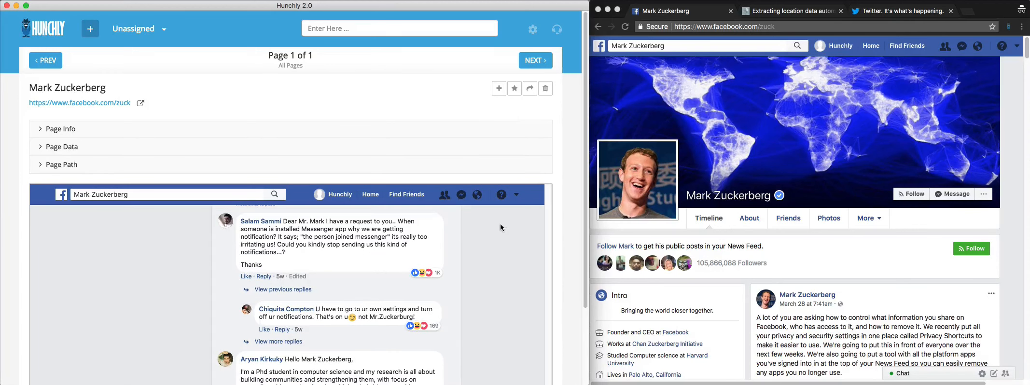
- Select the comment text about Messenger notifications in the captured page and add the note "Interesting post here."
{"action": "scroll", "coordinate": [500, 223], "scroll_direction": "down", "scroll_amount": 1}
{"action": "left_click_drag", "start_coordinate": [407, 245], "coordinate": [299, 220]}
{"action": "left_click", "coordinate": [499, 95]}
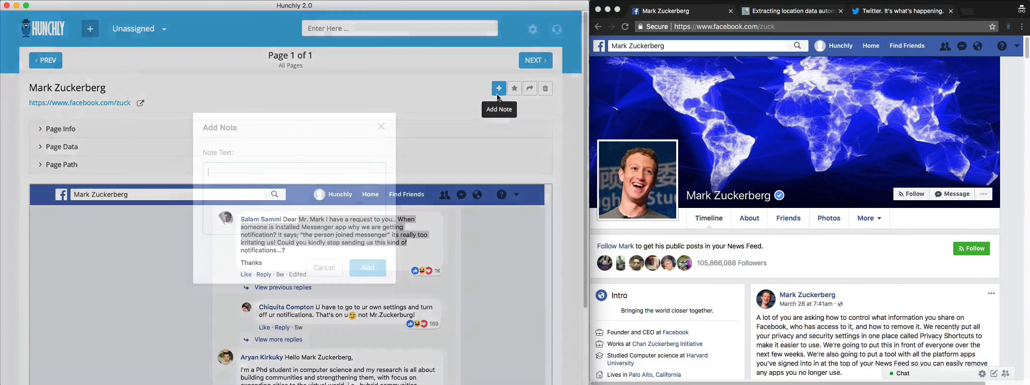
{"action": "type", "text": "Interesting post here."}
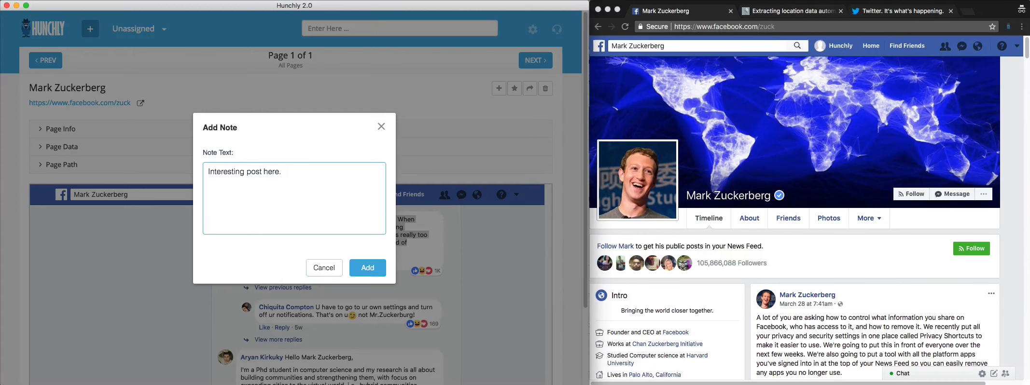
{"action": "left_click", "coordinate": [368, 272]}
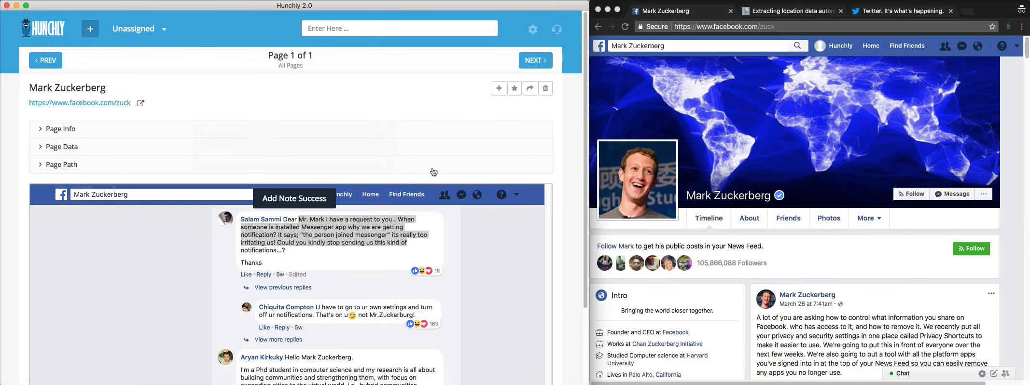
- Star the captured Mark Zuckerberg page and view its export formats without exporting
{"action": "left_click", "coordinate": [516, 89]}
{"action": "left_click", "coordinate": [515, 92]}
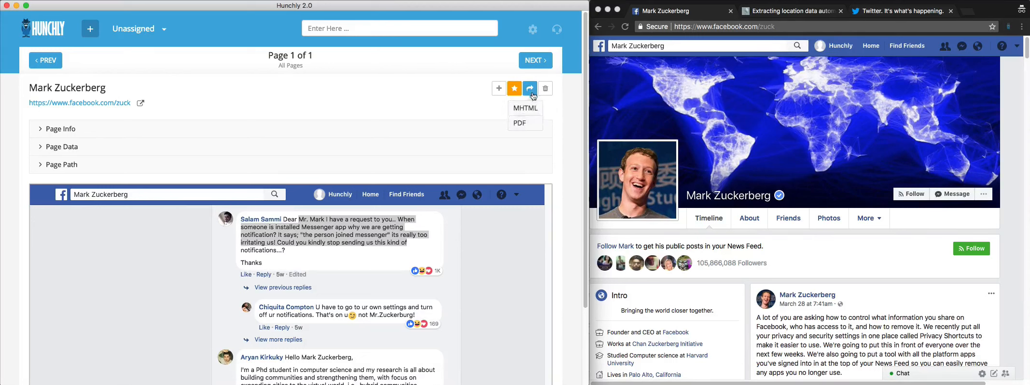
{"action": "left_click", "coordinate": [531, 91]}
{"action": "left_click", "coordinate": [567, 120]}
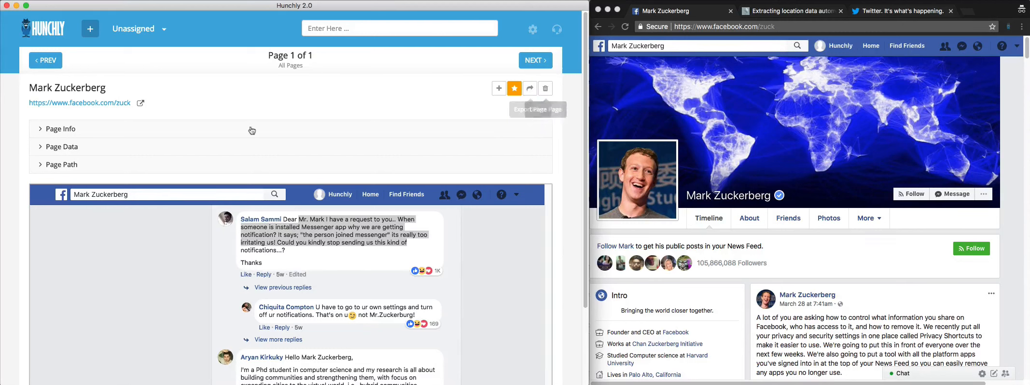
- Add the selector "Zuckerberg" from the case dashboard, filter the page history by it and clear the filter
{"action": "left_click", "coordinate": [47, 29]}
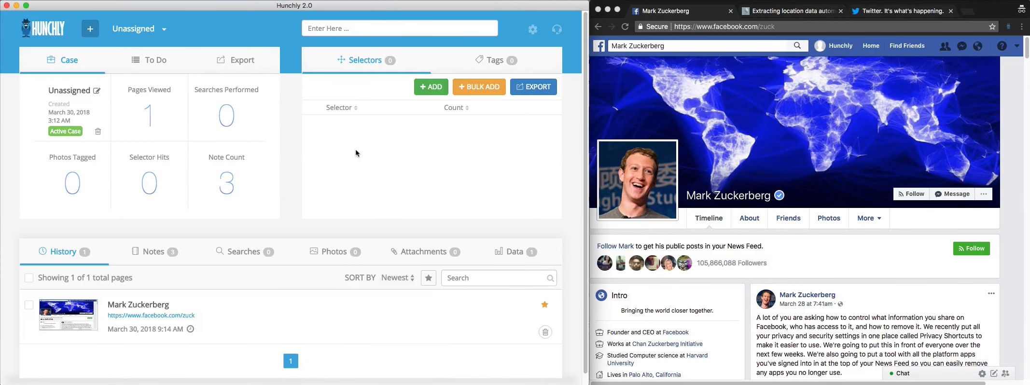
{"action": "left_click", "coordinate": [432, 87]}
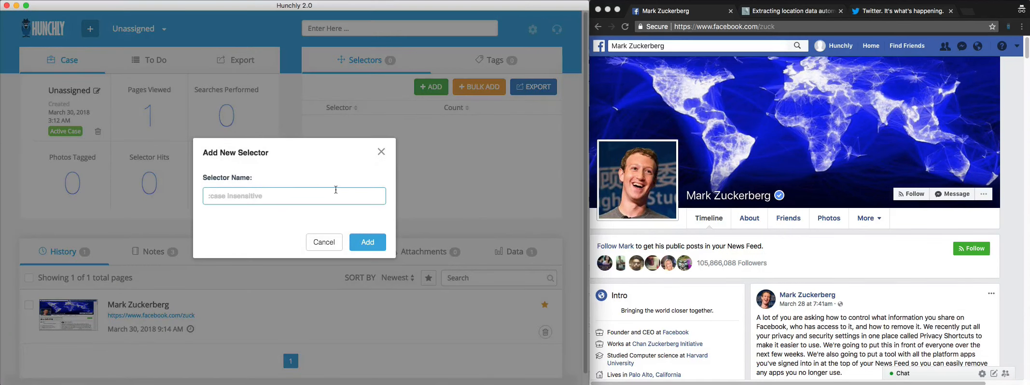
{"action": "type", "text": "Zuckerberg"}
{"action": "left_click", "coordinate": [363, 243]}
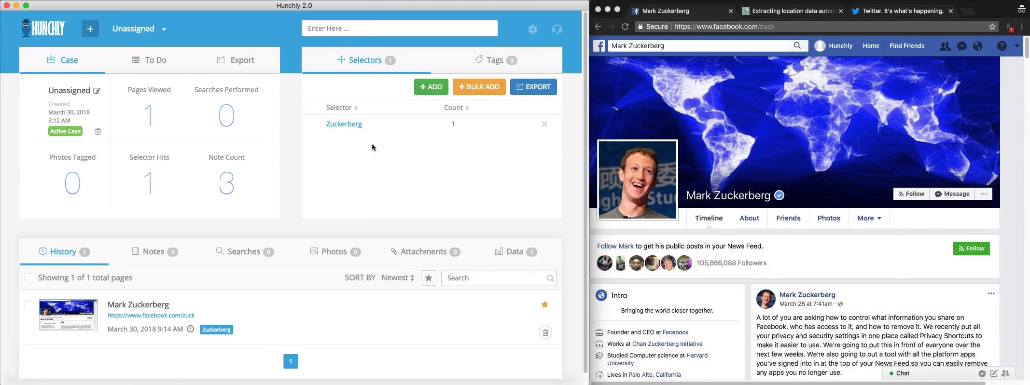
{"action": "left_click", "coordinate": [355, 125]}
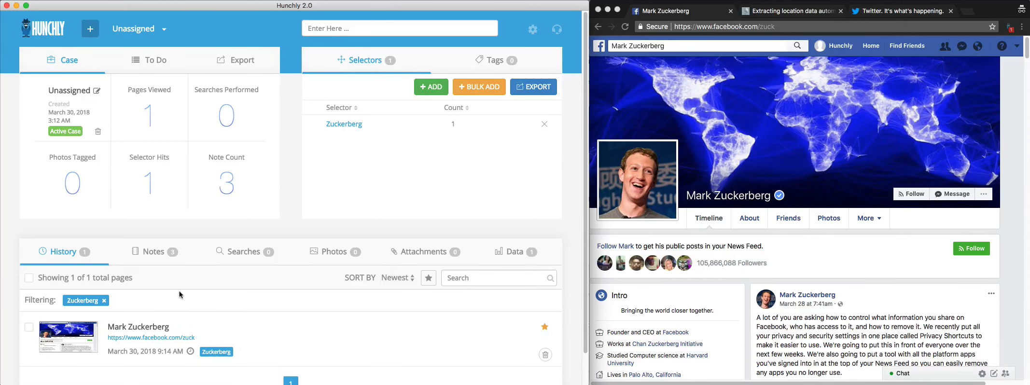
{"action": "left_click", "coordinate": [103, 302]}
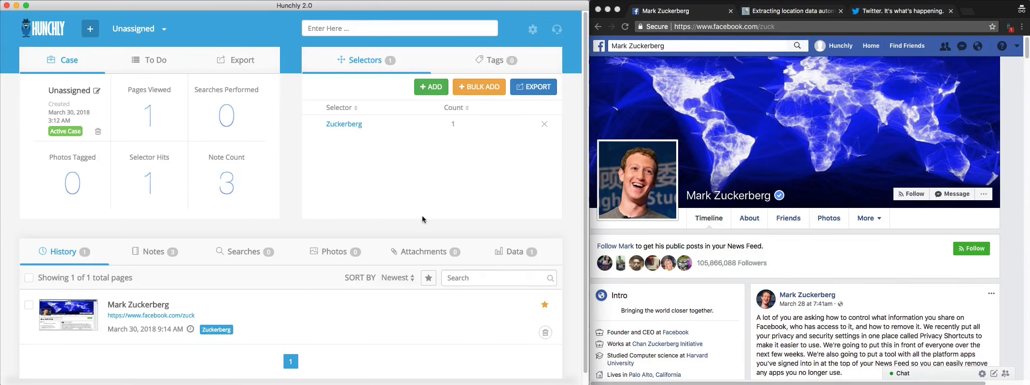
- View the case's photos, check those with EXIF and return to the tagged photos list
{"action": "left_click", "coordinate": [341, 250]}
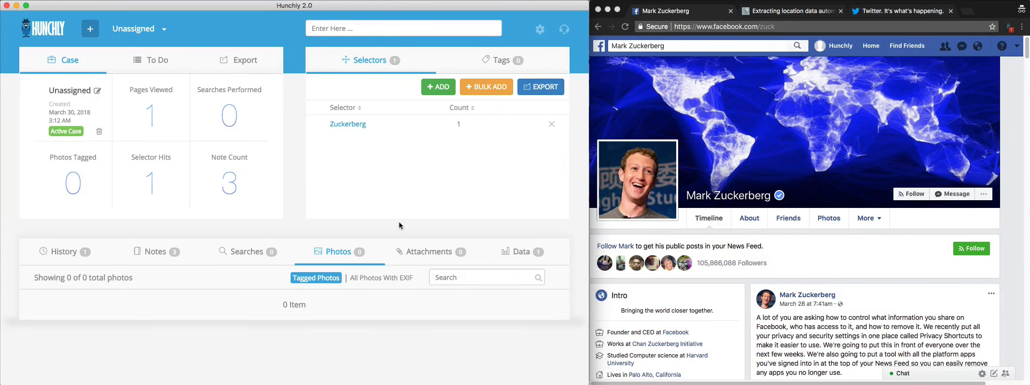
{"action": "left_click", "coordinate": [386, 279]}
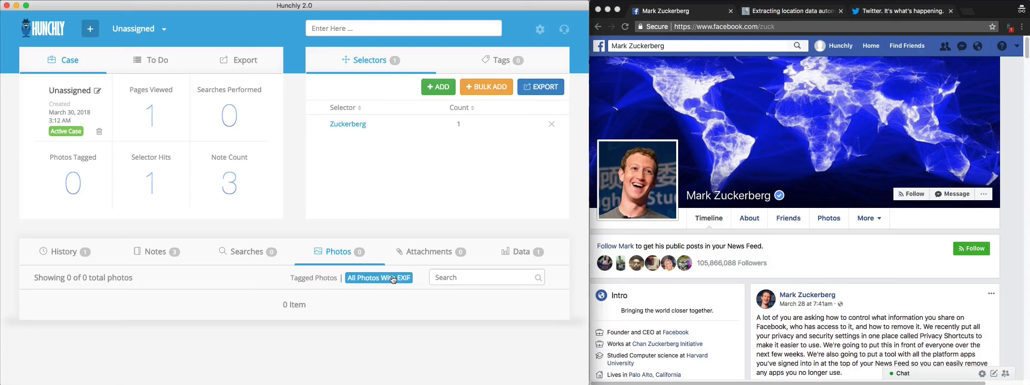
{"action": "left_click", "coordinate": [312, 279]}
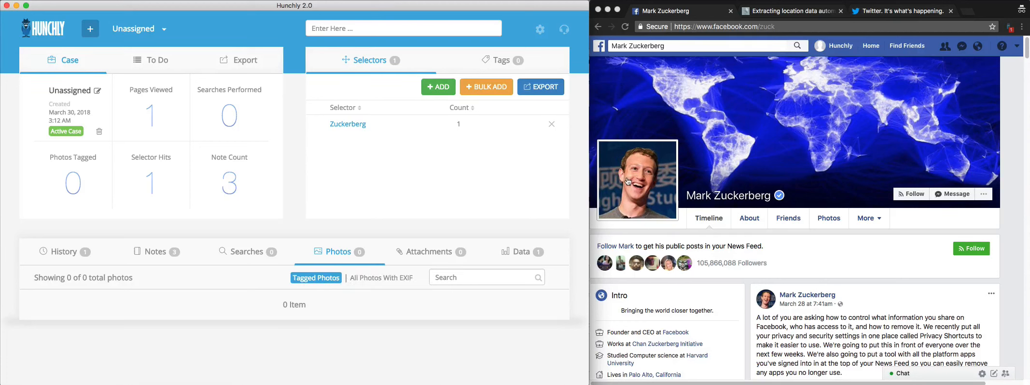
- Tag the Facebook profile picture through the Hunchly extension with the caption "Mark smiling." and check it in the tagged photos
{"action": "right_click", "coordinate": [656, 166]}
{"action": "mouse_move", "coordinate": [729, 272]}
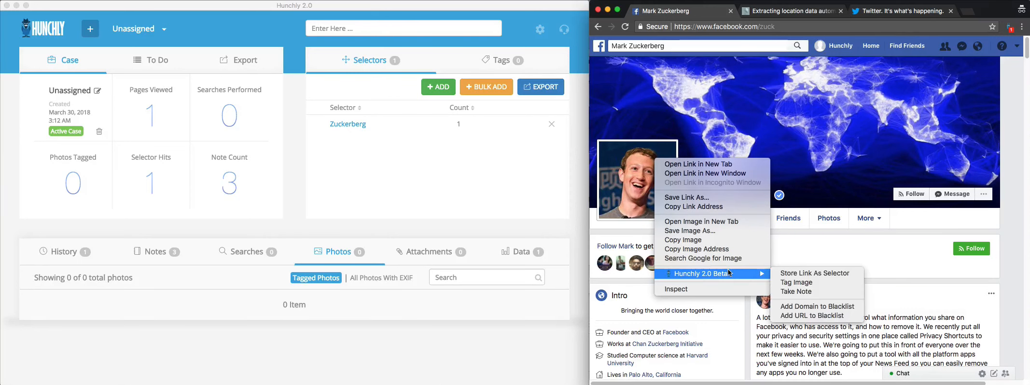
{"action": "left_click", "coordinate": [783, 283]}
{"action": "left_click", "coordinate": [773, 205]}
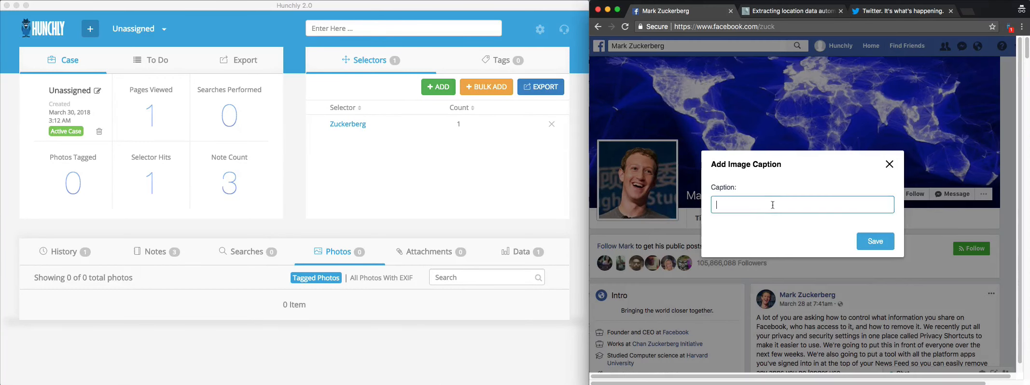
{"action": "type", "text": "Mark smiling."}
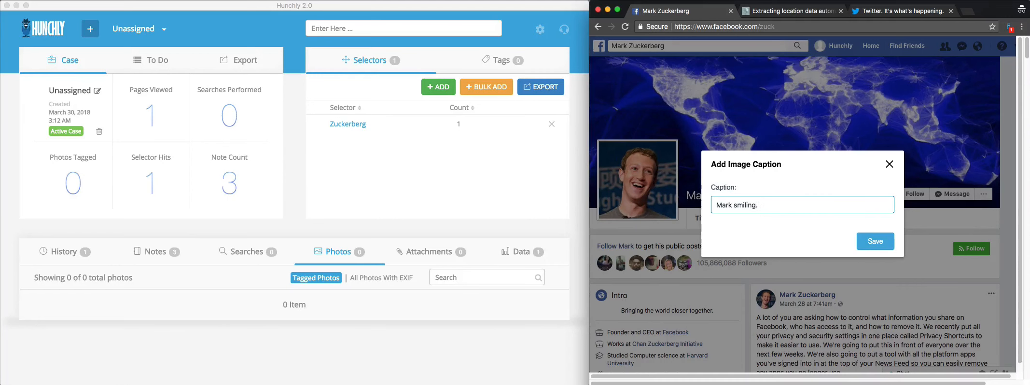
{"action": "left_click", "coordinate": [864, 244]}
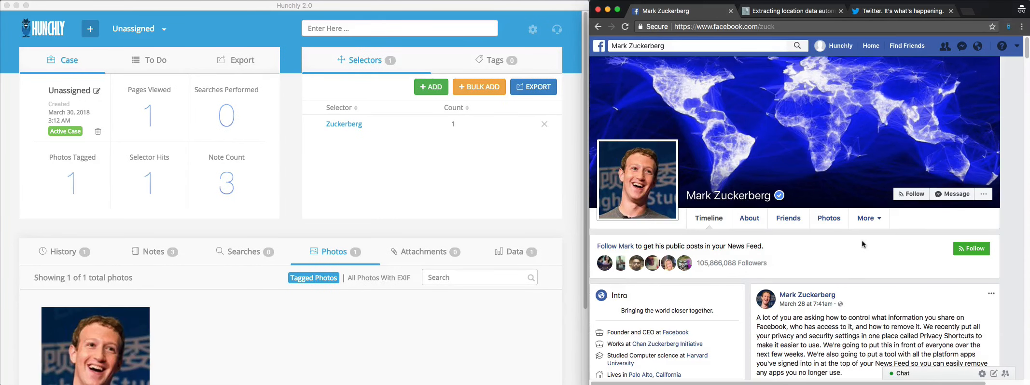
{"action": "scroll", "coordinate": [439, 316], "scroll_direction": "down", "scroll_amount": 3}
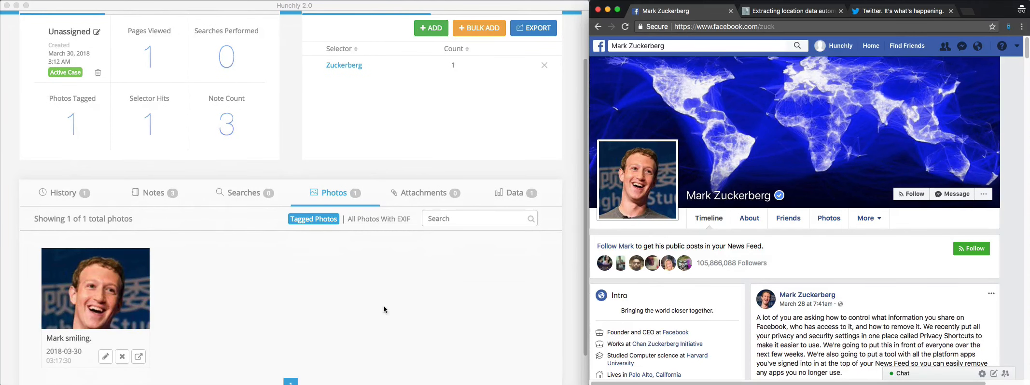
{"action": "scroll", "coordinate": [384, 306], "scroll_direction": "up", "scroll_amount": 3}
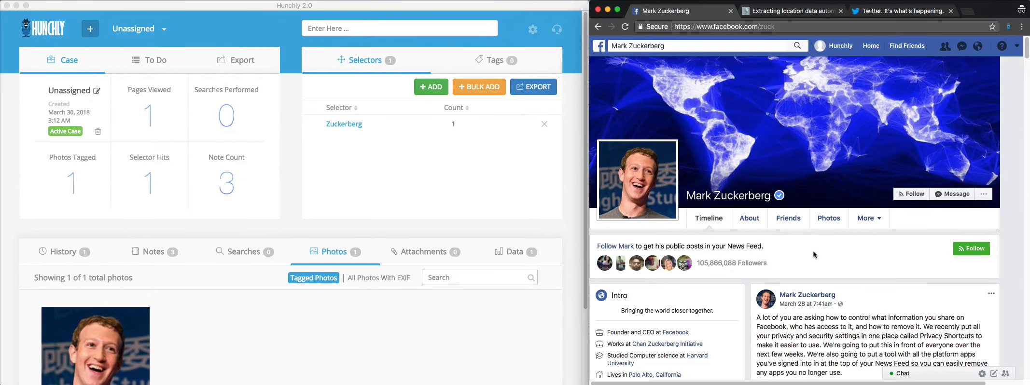
- Reload the Exposing the Invisible image-digging article to capture it and tag its boat photo with the caption "A boat with EXIF."
{"action": "left_click", "coordinate": [800, 15]}
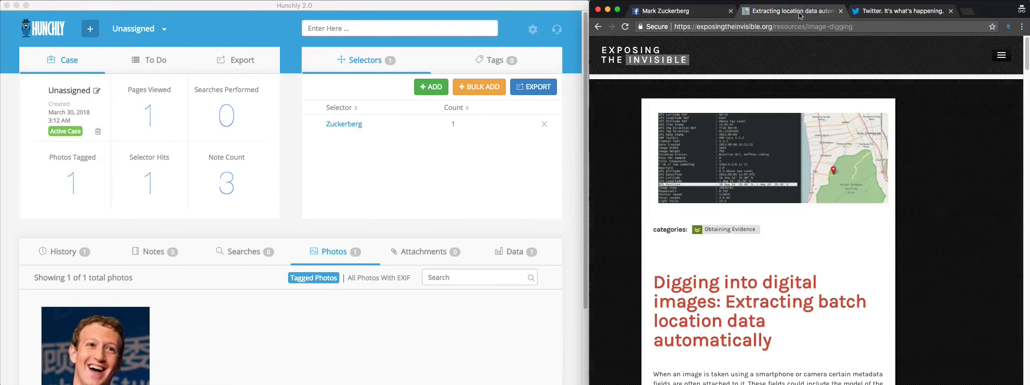
{"action": "key", "text": "super+r"}
{"action": "scroll", "coordinate": [919, 188], "scroll_direction": "down", "scroll_amount": 8}
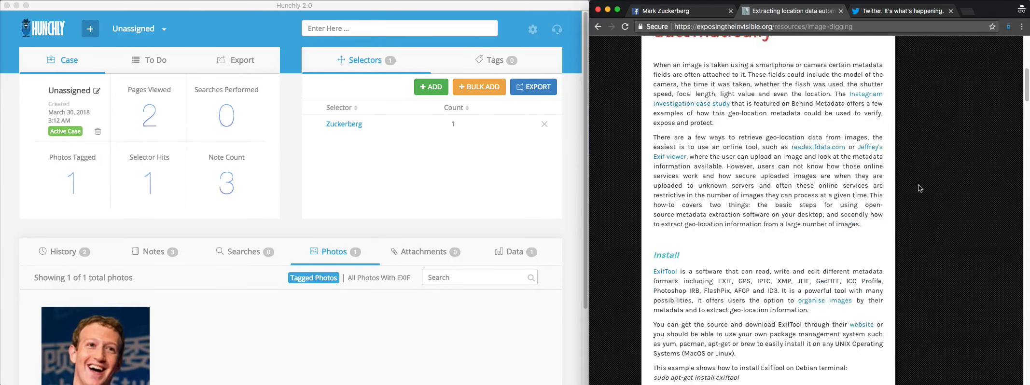
{"action": "scroll", "coordinate": [920, 188], "scroll_direction": "down", "scroll_amount": 5}
{"action": "right_click", "coordinate": [792, 188]}
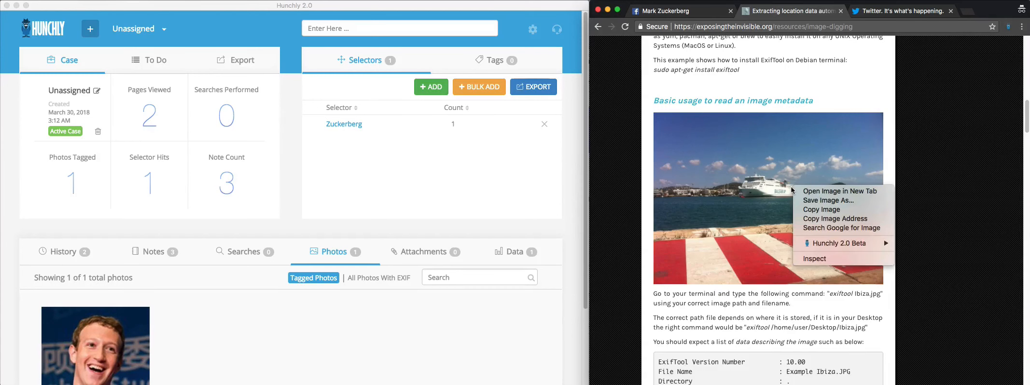
{"action": "mouse_move", "coordinate": [836, 243]}
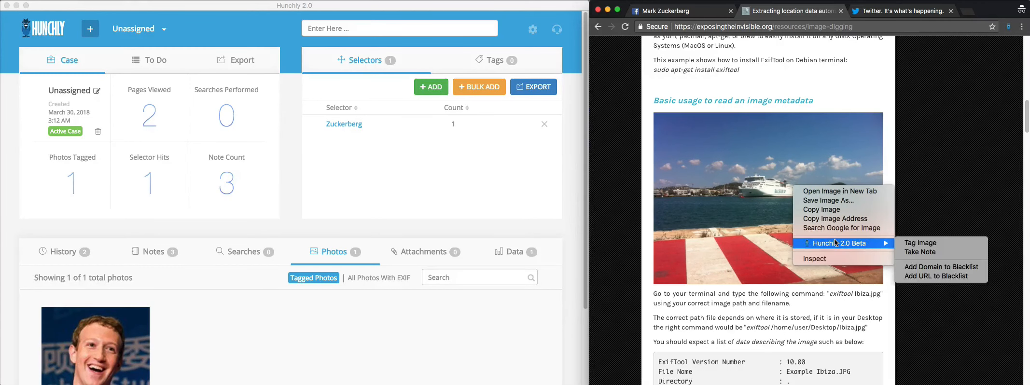
{"action": "left_click", "coordinate": [918, 244]}
{"action": "left_click", "coordinate": [794, 214]}
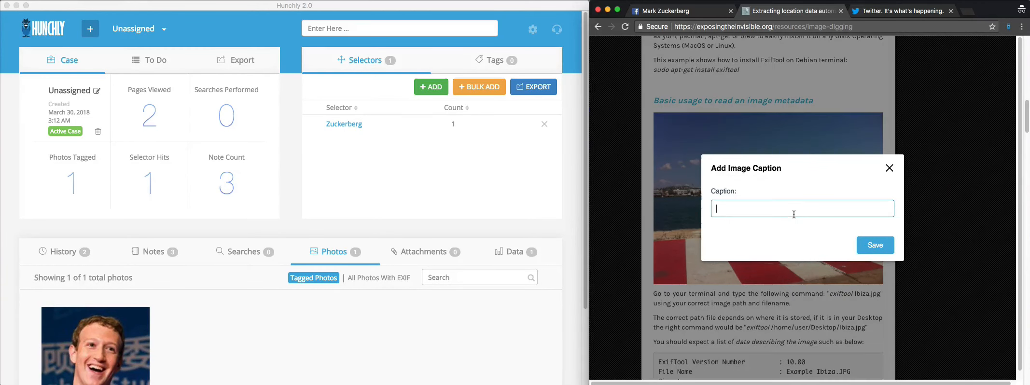
{"action": "type", "text": "A boat with EXIF."}
{"action": "left_click", "coordinate": [870, 247]}
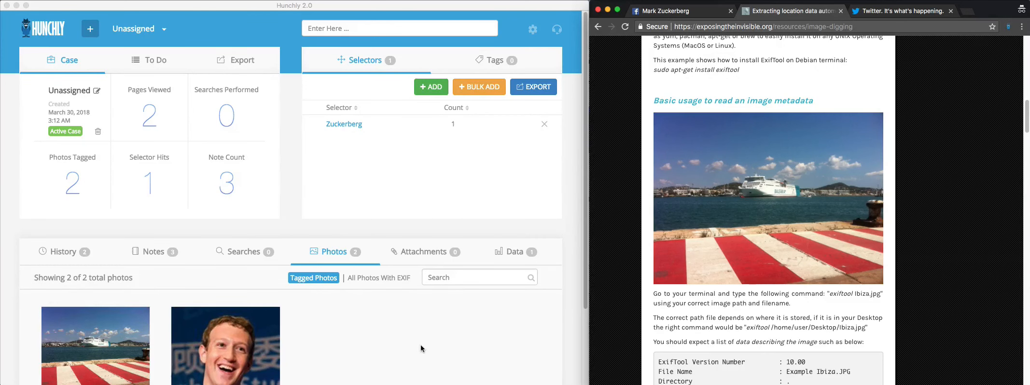
- Examine the EXIF metadata of the tagged boat photo in the case's photos list
{"action": "scroll", "coordinate": [420, 345], "scroll_direction": "down", "scroll_amount": 3}
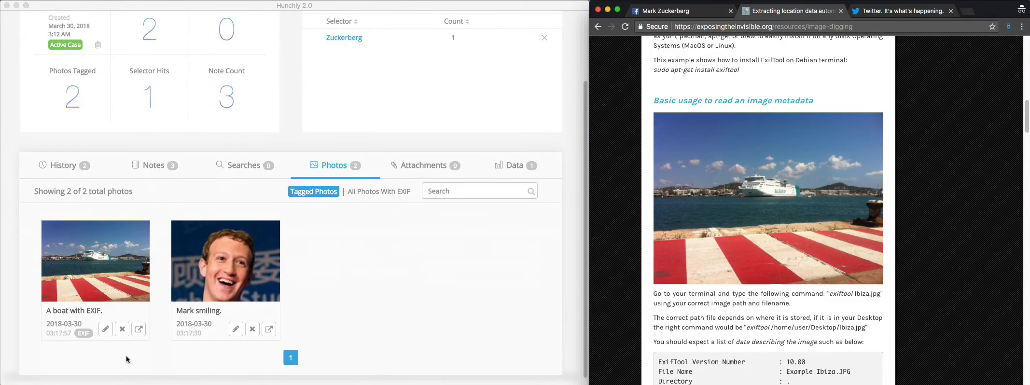
{"action": "left_click", "coordinate": [84, 333]}
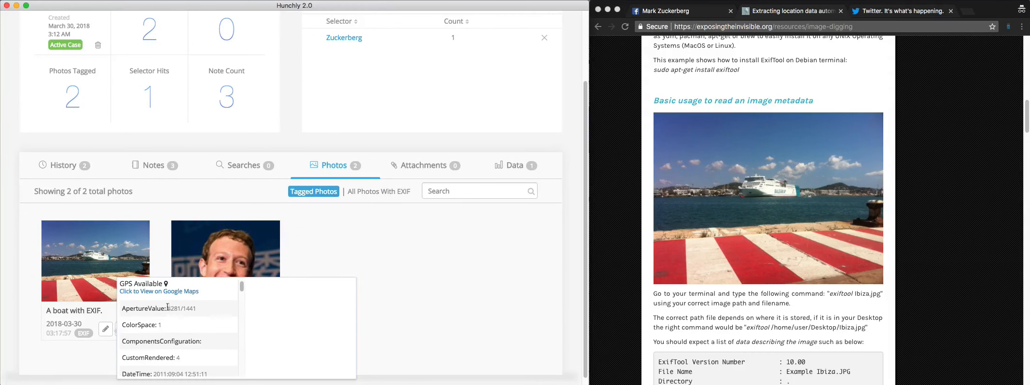
{"action": "scroll", "coordinate": [183, 309], "scroll_direction": "down", "scroll_amount": 3}
{"action": "scroll", "coordinate": [182, 309], "scroll_direction": "down", "scroll_amount": 10}
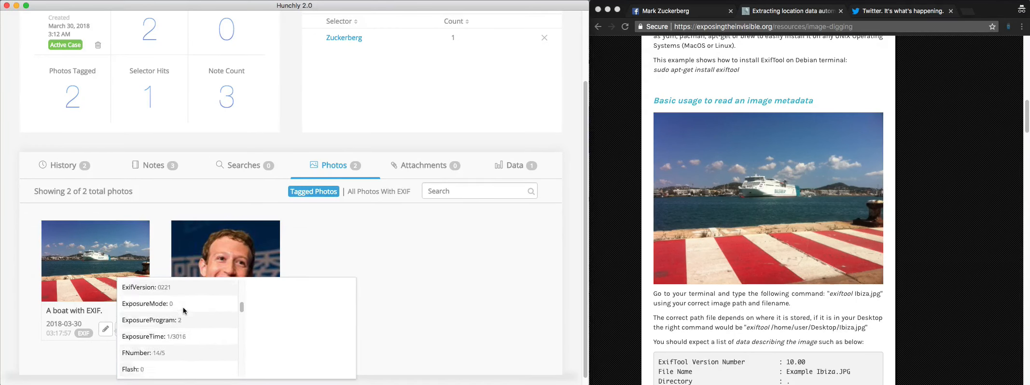
{"action": "scroll", "coordinate": [182, 306], "scroll_direction": "up", "scroll_amount": 15}
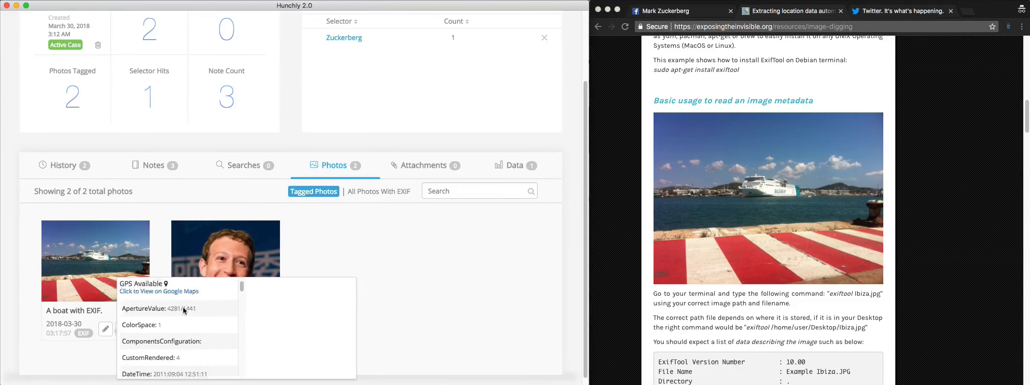
- View the tagged boat photo's GPS location in Google Maps from its EXIF data
{"action": "left_click", "coordinate": [177, 335]}
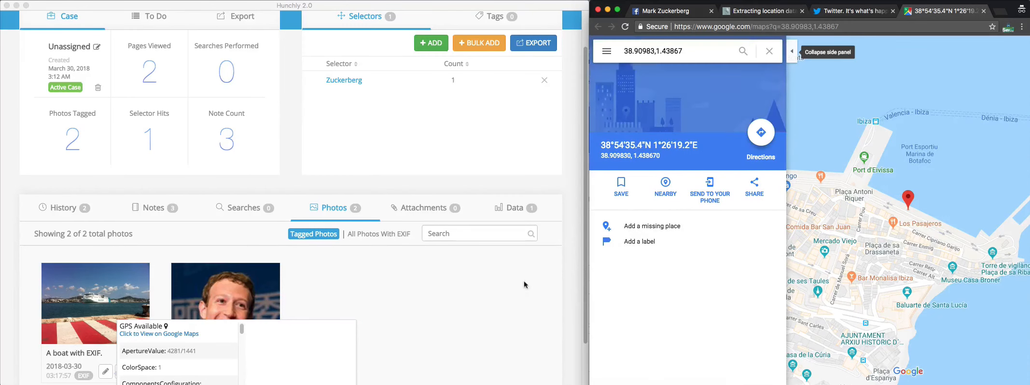
{"action": "left_click", "coordinate": [509, 278]}
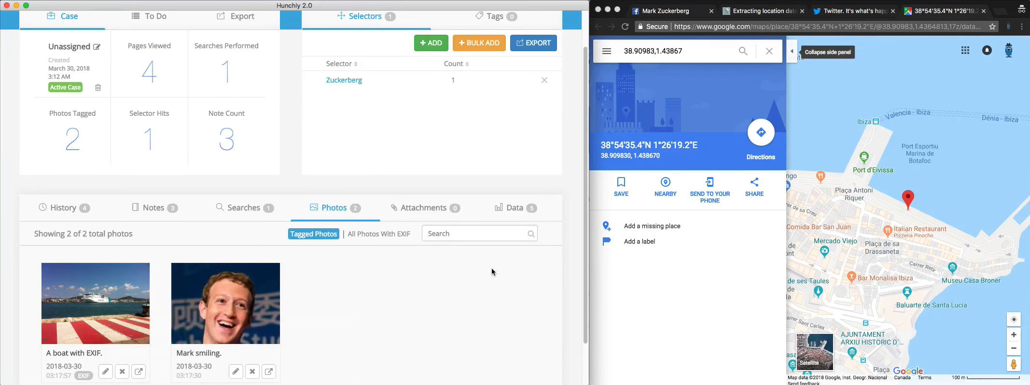
- Check all photos with EXIF, return to the tagged photos and close the Google Maps page
{"action": "left_click", "coordinate": [396, 235]}
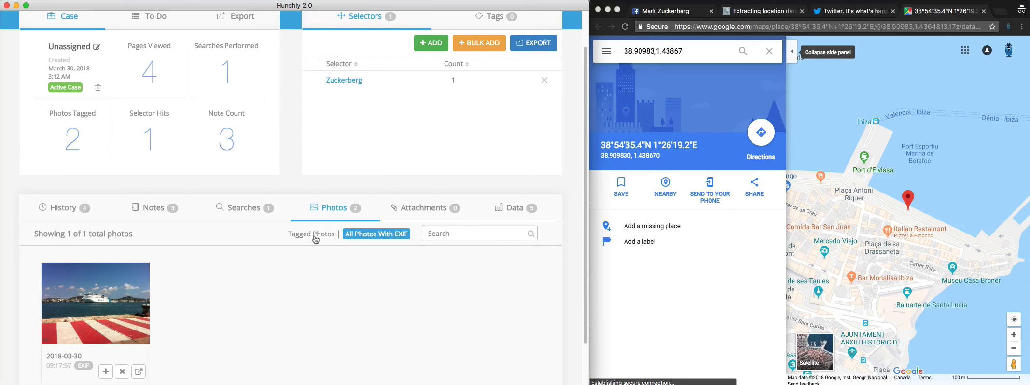
{"action": "left_click", "coordinate": [316, 237]}
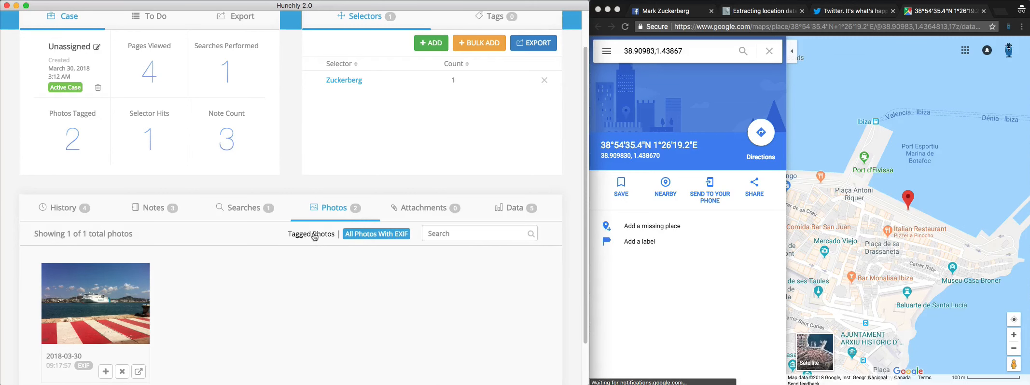
{"action": "left_click", "coordinate": [679, 334]}
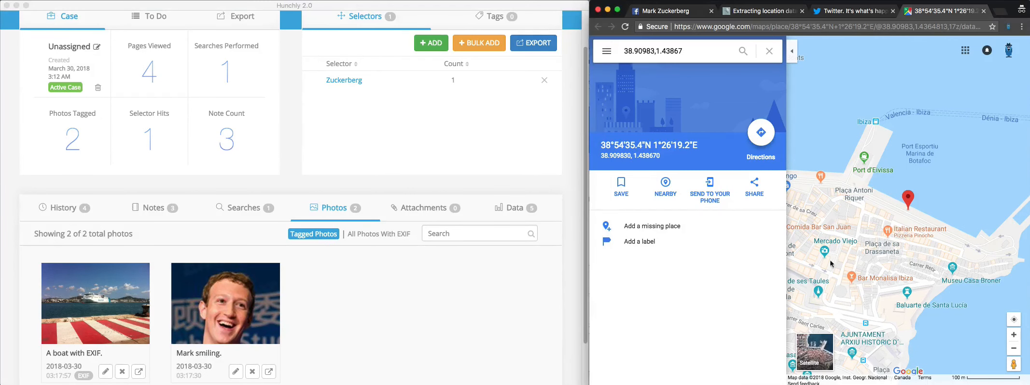
{"action": "left_click", "coordinate": [983, 13]}
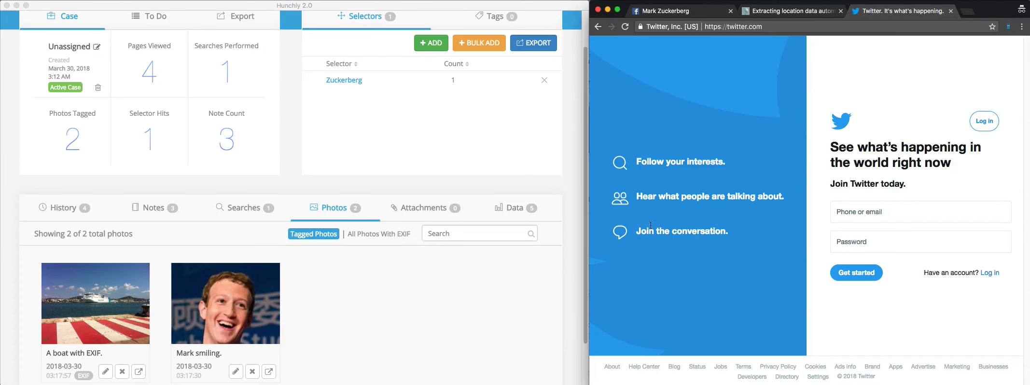
- Add a new tag named "Social Media" to the Unassigned case
{"action": "left_click", "coordinate": [507, 282]}
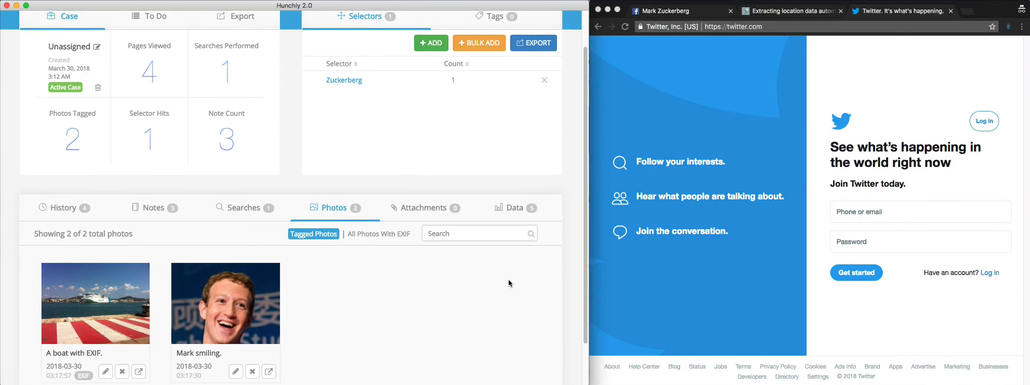
{"action": "scroll", "coordinate": [509, 283], "scroll_direction": "up", "scroll_amount": 2}
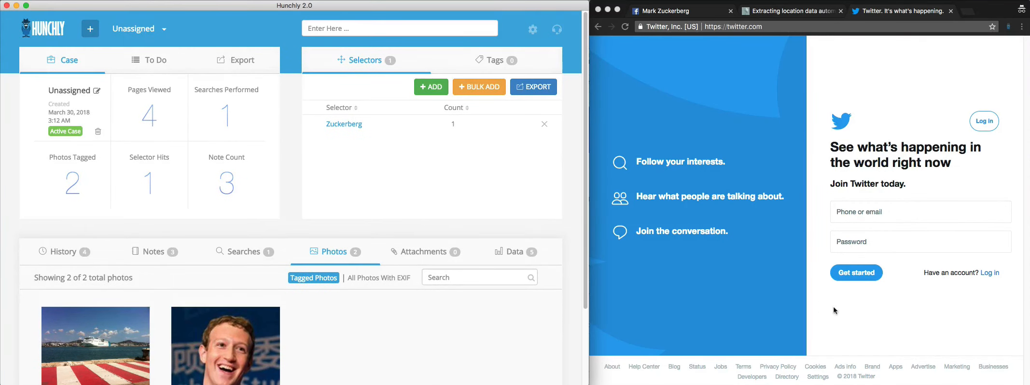
{"action": "left_click", "coordinate": [833, 307]}
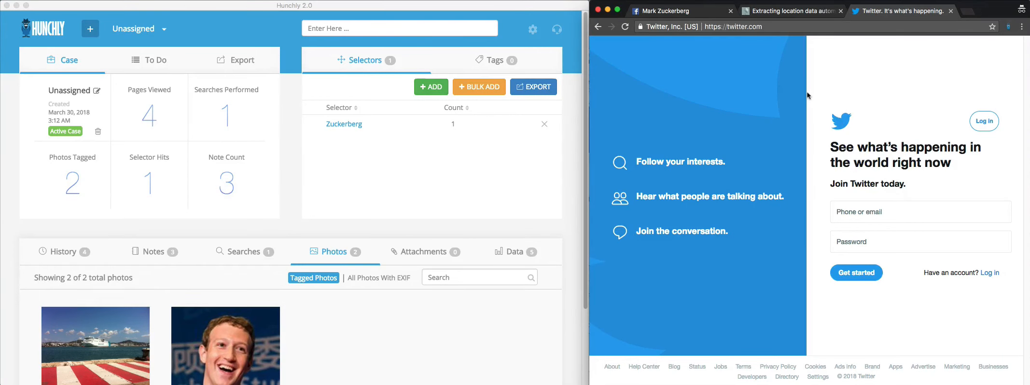
{"action": "left_click", "coordinate": [496, 62]}
{"action": "left_click", "coordinate": [497, 62]}
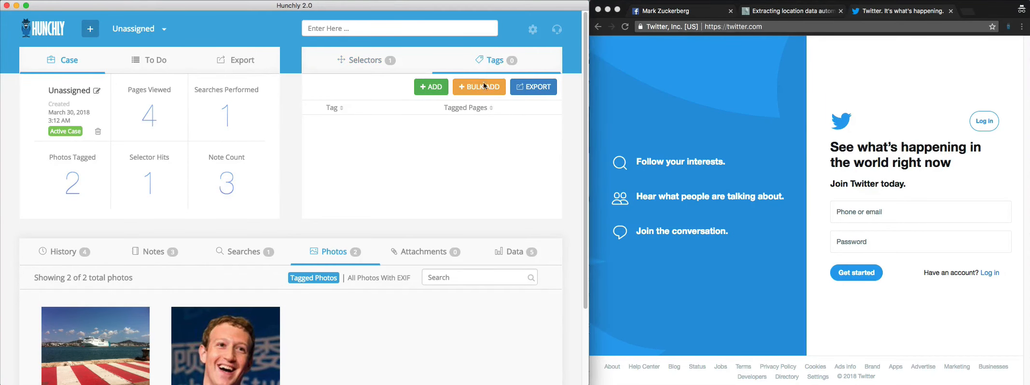
{"action": "left_click", "coordinate": [427, 92]}
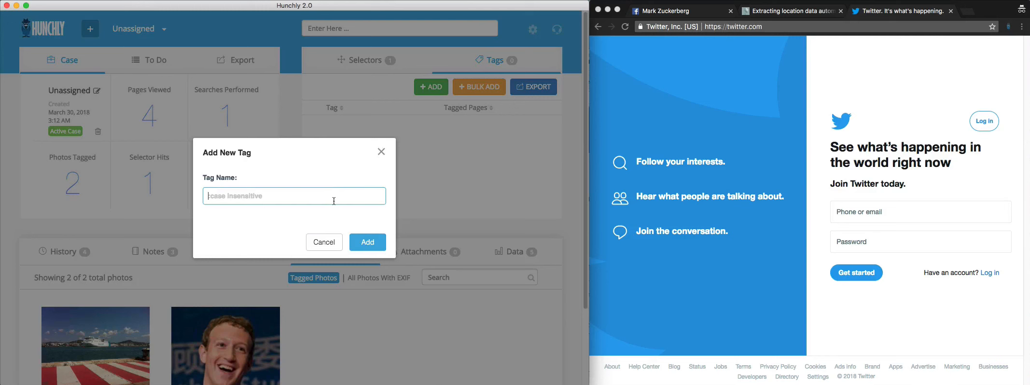
{"action": "type", "text": "Social Media"}
{"action": "left_click", "coordinate": [368, 243]}
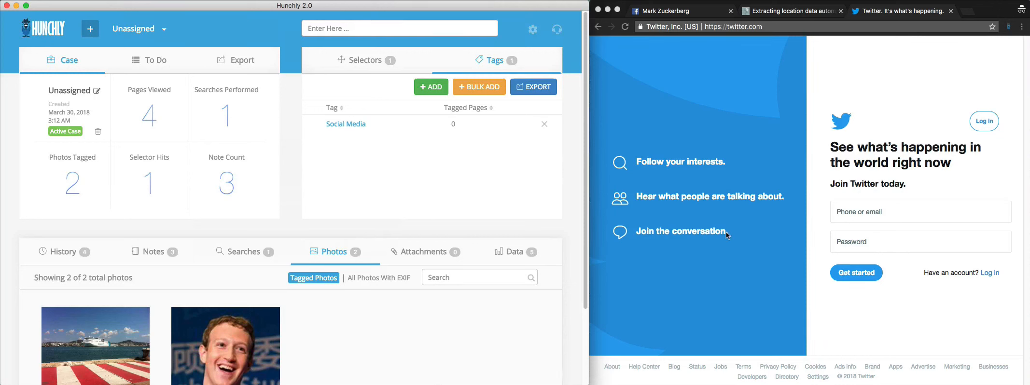
- Load the Twitter profile of Hunchly's creator and apply the Social Media tag to it through the Hunchly extension
{"action": "left_click", "coordinate": [760, 270]}
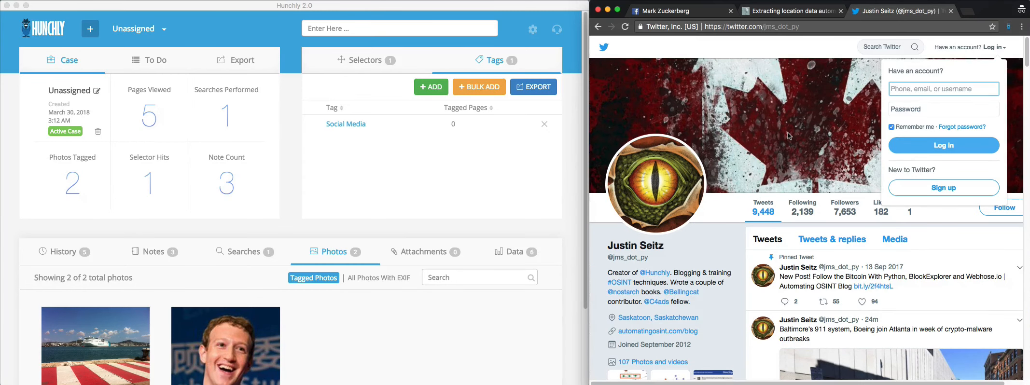
{"action": "left_click", "coordinate": [1008, 27]}
{"action": "left_click", "coordinate": [977, 115]}
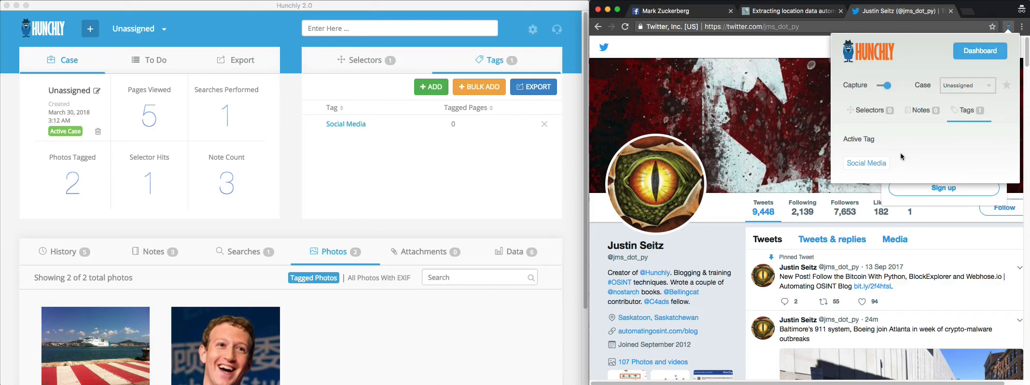
{"action": "left_click", "coordinate": [869, 172]}
{"action": "left_click", "coordinate": [724, 226]}
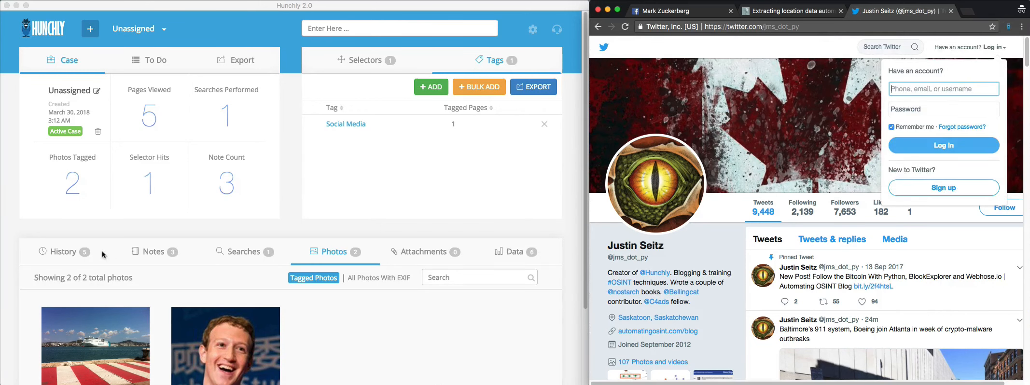
- Review the case's page history for the tags and selector labels on the captured pages
{"action": "left_click", "coordinate": [61, 255]}
{"action": "left_click", "coordinate": [62, 253]}
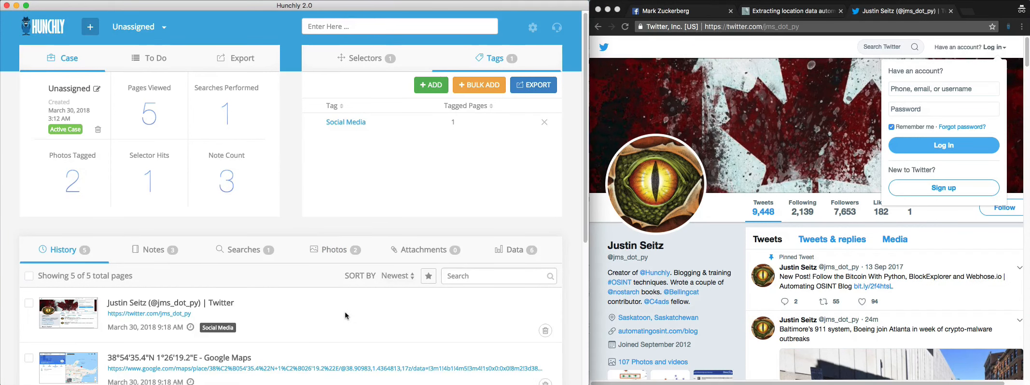
{"action": "scroll", "coordinate": [345, 317], "scroll_direction": "down", "scroll_amount": 1}
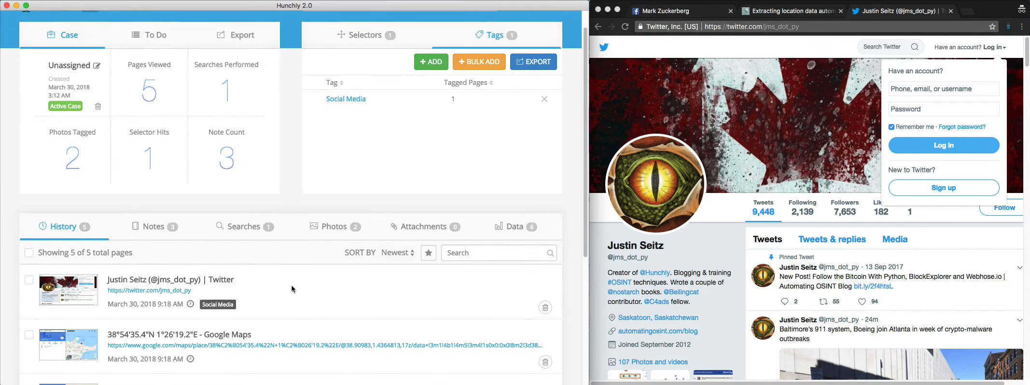
{"action": "scroll", "coordinate": [292, 286], "scroll_direction": "down", "scroll_amount": 1}
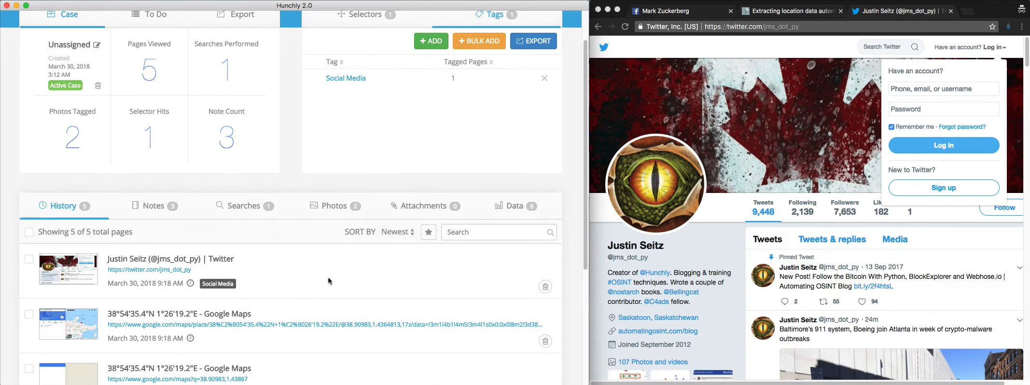
{"action": "scroll", "coordinate": [331, 281], "scroll_direction": "down", "scroll_amount": 5}
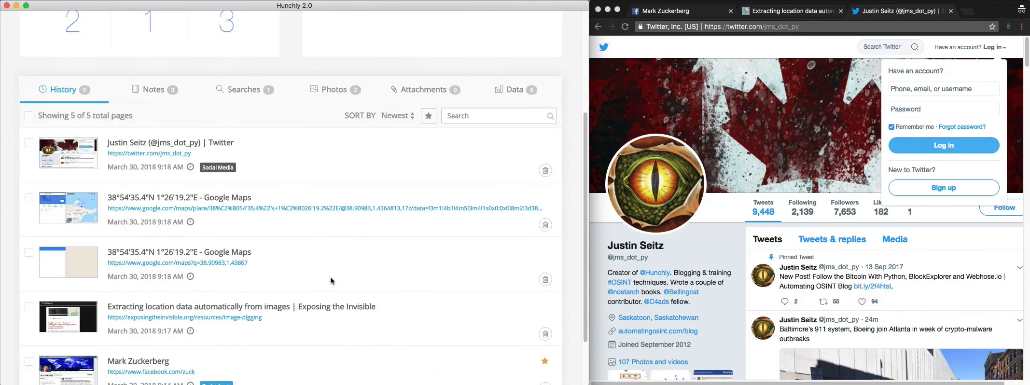
{"action": "scroll", "coordinate": [331, 280], "scroll_direction": "up", "scroll_amount": 7}
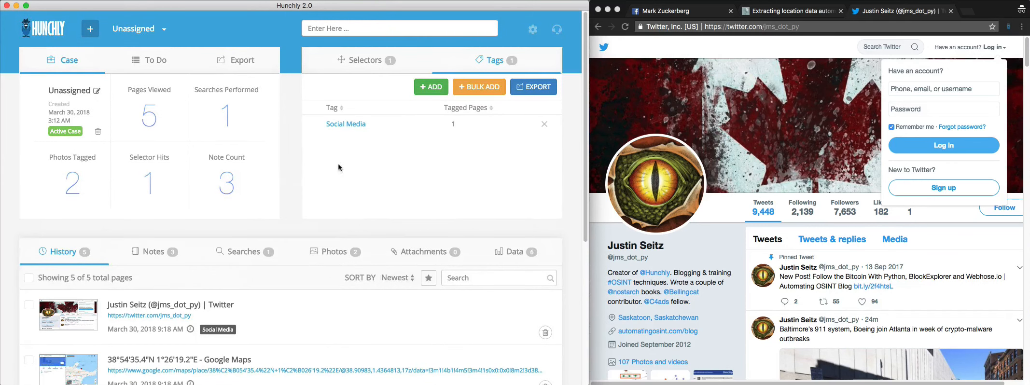
- Filter the page history by the Social Media tag and clear that filter
{"action": "left_click", "coordinate": [342, 128]}
{"action": "scroll", "coordinate": [329, 308], "scroll_direction": "down", "scroll_amount": 2}
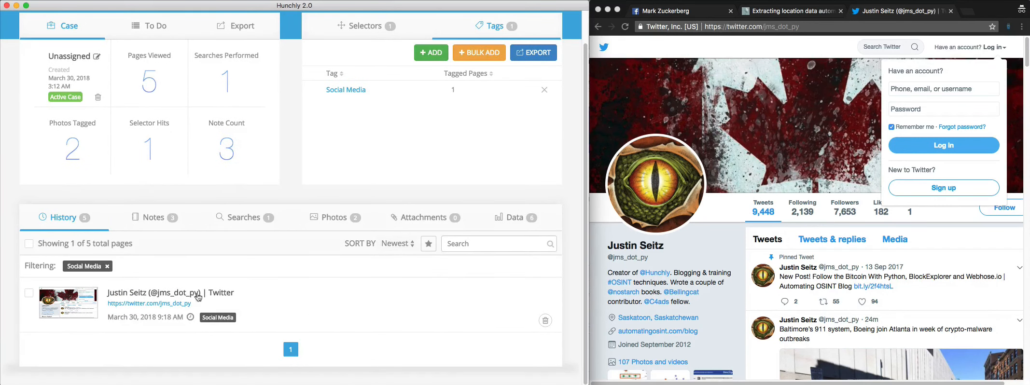
{"action": "left_click", "coordinate": [107, 266]}
- Open the captured Mark Zuckerberg Facebook page and add the Social Media tag in its page info
{"action": "scroll", "coordinate": [317, 280], "scroll_direction": "down", "scroll_amount": 5}
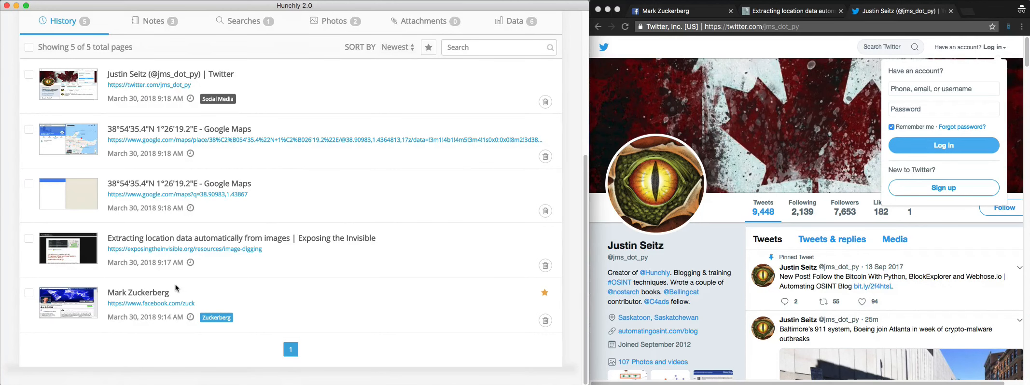
{"action": "left_click", "coordinate": [162, 292]}
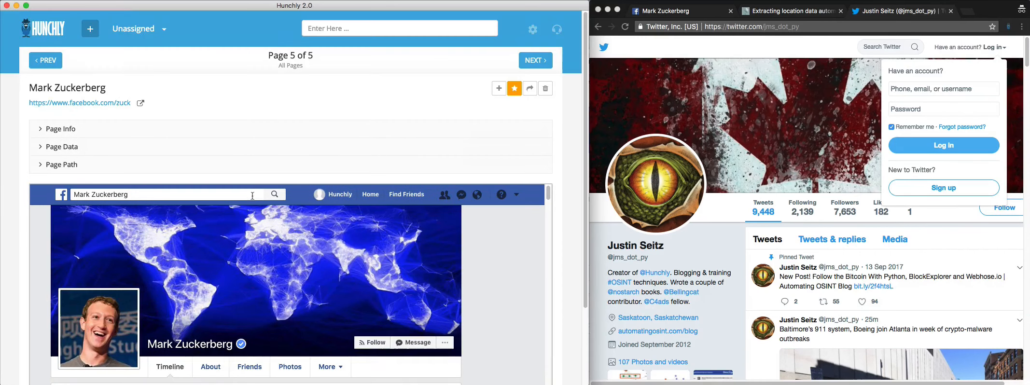
{"action": "left_click", "coordinate": [72, 129]}
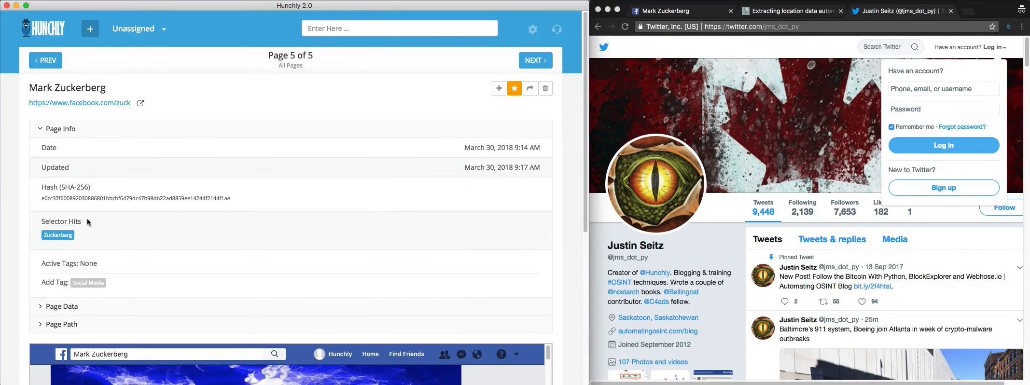
{"action": "left_click", "coordinate": [92, 285]}
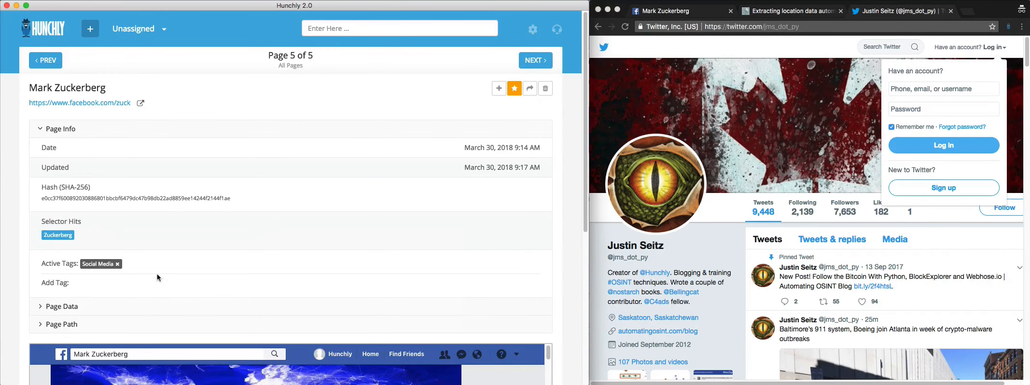
- Return to the case dashboard and filter the history by the Social Media tag to review the tagged pages
{"action": "left_click", "coordinate": [52, 39]}
{"action": "scroll", "coordinate": [271, 222], "scroll_direction": "down", "scroll_amount": 3}
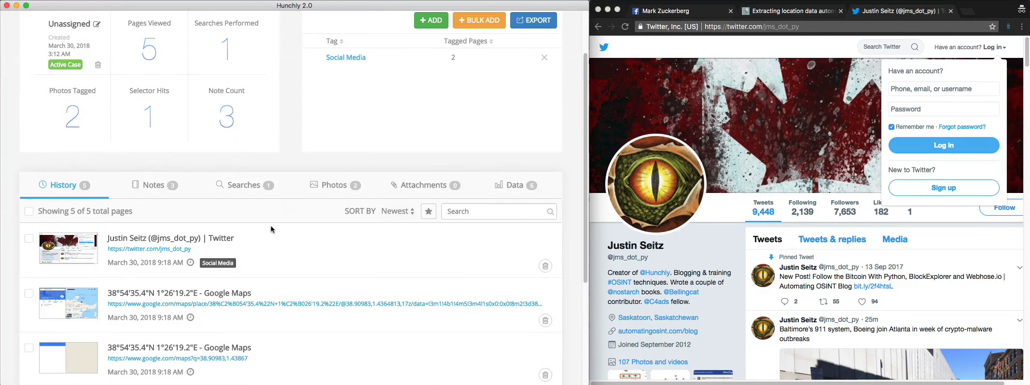
{"action": "scroll", "coordinate": [272, 226], "scroll_direction": "up", "scroll_amount": 3}
{"action": "left_click", "coordinate": [346, 124]}
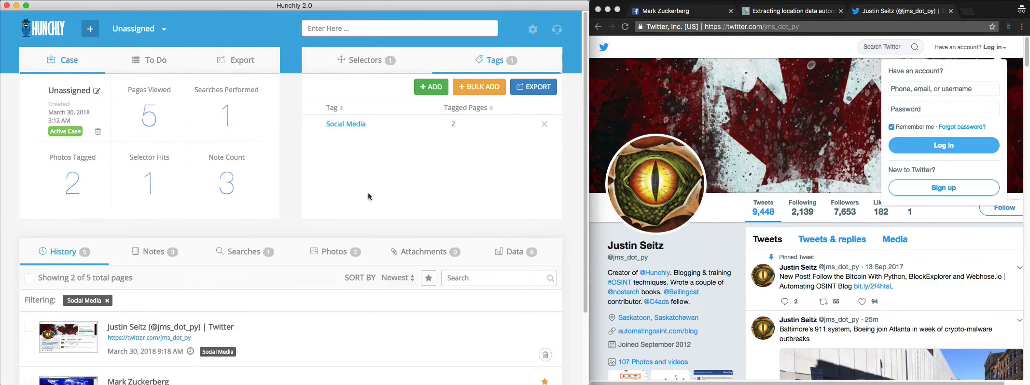
{"action": "scroll", "coordinate": [369, 211], "scroll_direction": "down", "scroll_amount": 2}
{"action": "scroll", "coordinate": [370, 212], "scroll_direction": "down", "scroll_amount": 1}
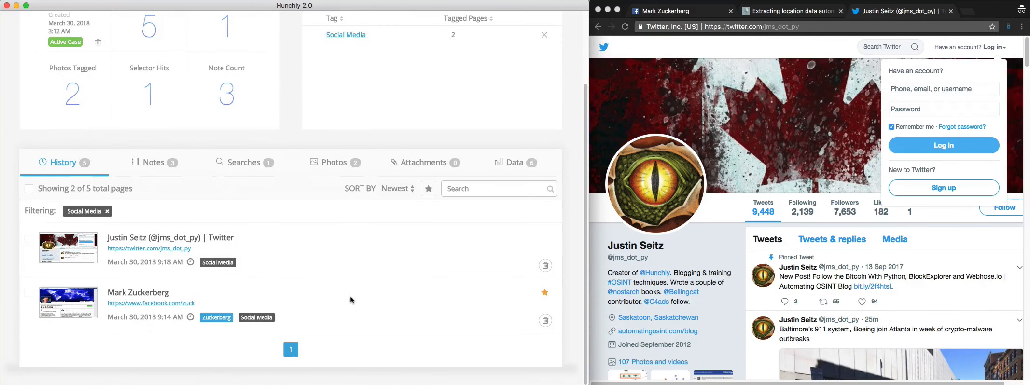
{"action": "scroll", "coordinate": [348, 294], "scroll_direction": "up", "scroll_amount": 3}
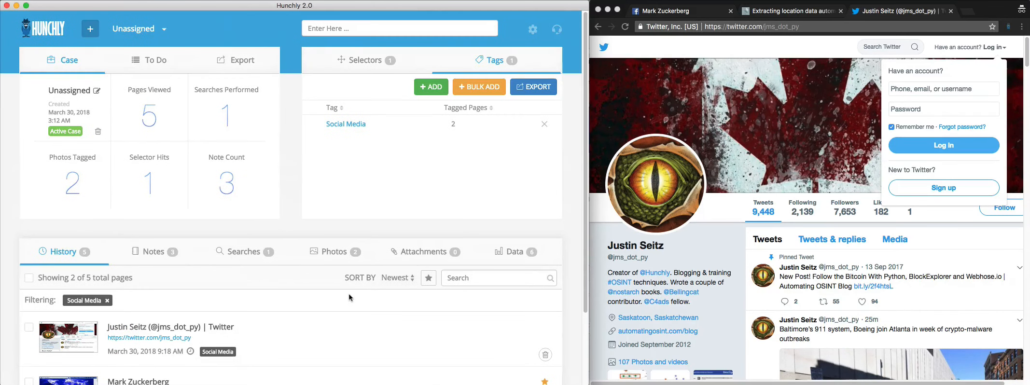
- Narrow the Social Media results with the Zuckerberg selector, and clear both filters from the history
{"action": "left_click", "coordinate": [381, 71]}
{"action": "scroll", "coordinate": [319, 213], "scroll_direction": "down", "scroll_amount": 2}
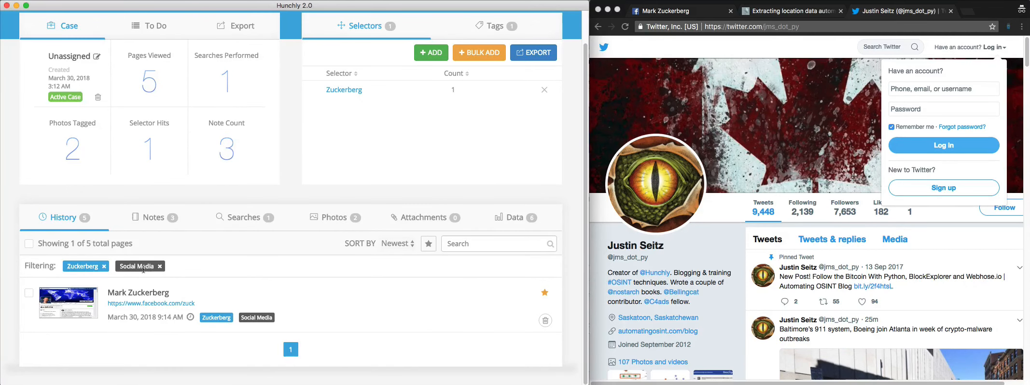
{"action": "left_click", "coordinate": [104, 266]}
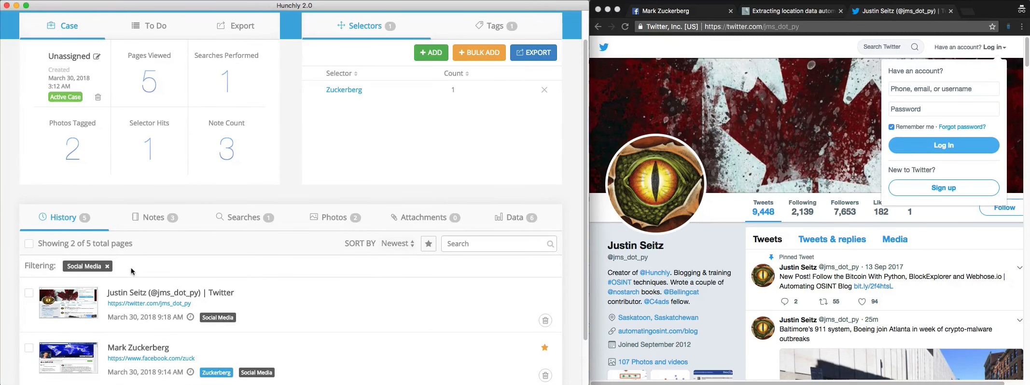
{"action": "left_click", "coordinate": [107, 266]}
{"action": "scroll", "coordinate": [311, 268], "scroll_direction": "up", "scroll_amount": 2}
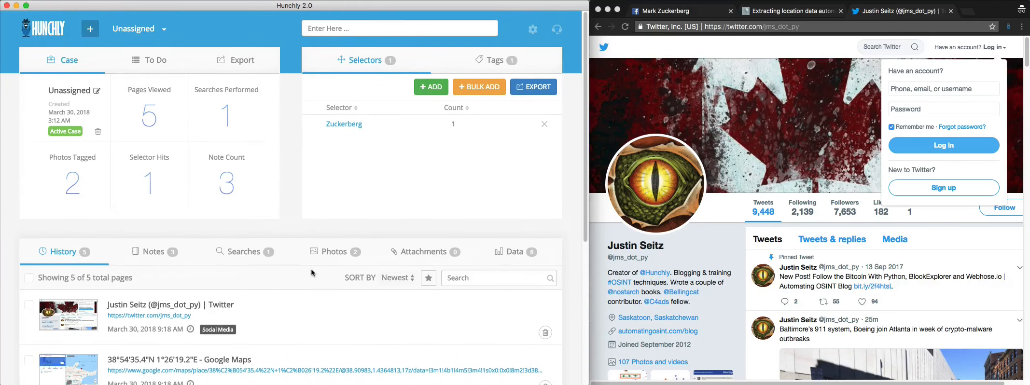
- Load the twitter.com/hunchly profile in the browser so Hunchly captures it in the case
{"action": "left_click", "coordinate": [771, 35]}
{"action": "left_click_drag", "start_coordinate": [763, 29], "coordinate": [857, 43]}
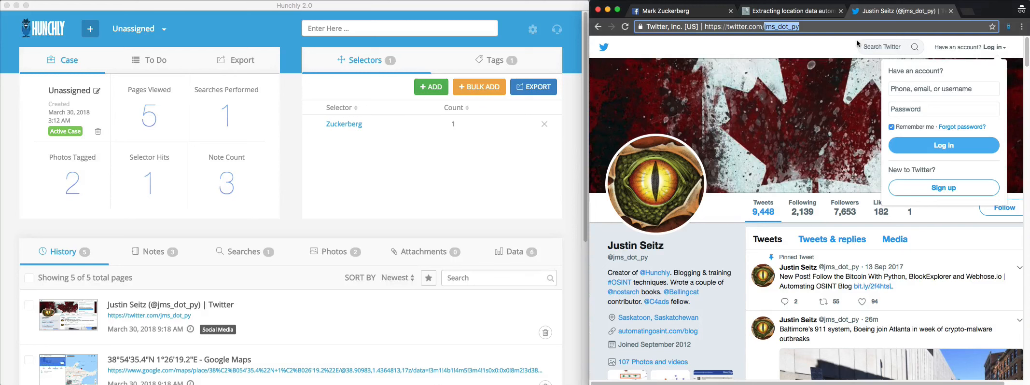
{"action": "type", "text": "hunchly"}
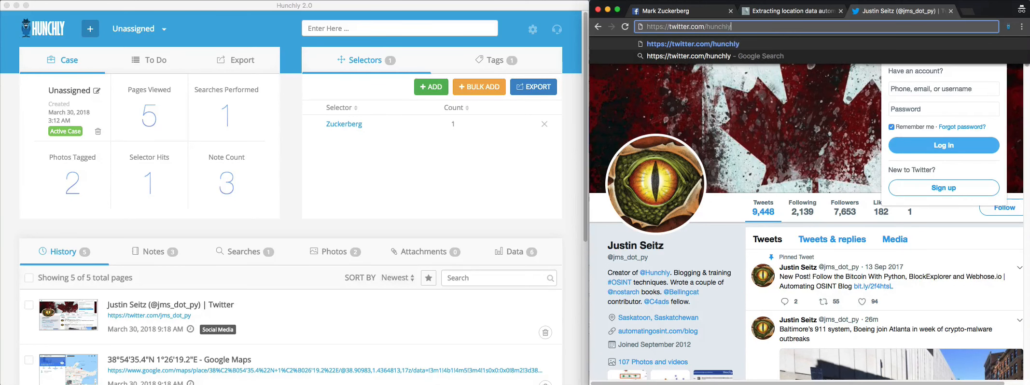
{"action": "key", "text": "Return"}
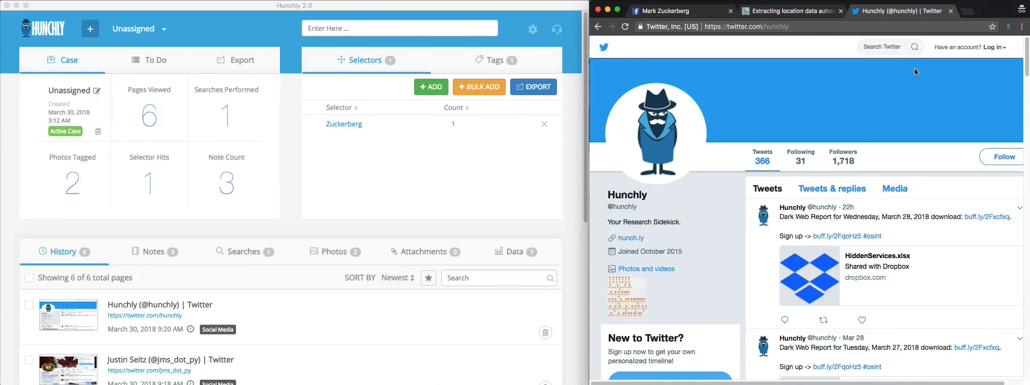
- Open the captured twitter.com/hunchly page from the case history and examine its page path
{"action": "scroll", "coordinate": [367, 183], "scroll_direction": "down", "scroll_amount": 5}
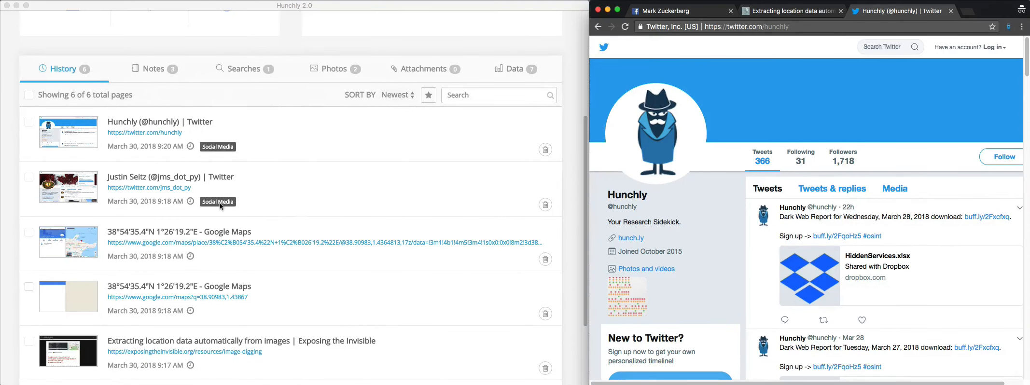
{"action": "scroll", "coordinate": [299, 186], "scroll_direction": "up", "scroll_amount": 4}
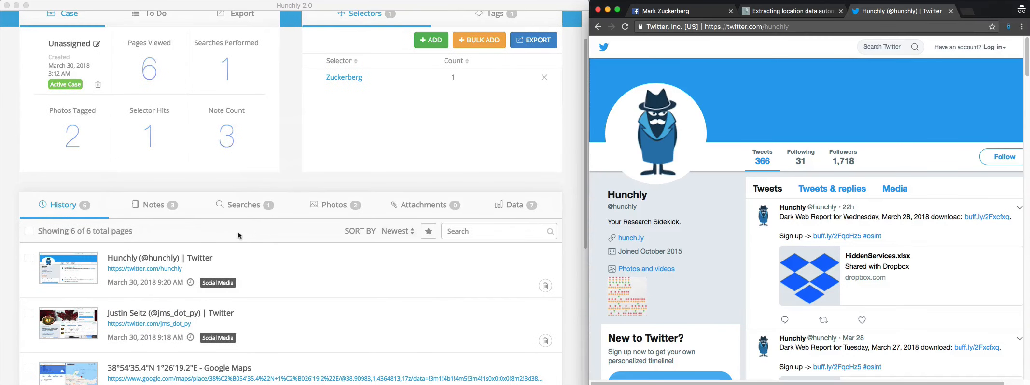
{"action": "left_click", "coordinate": [205, 259]}
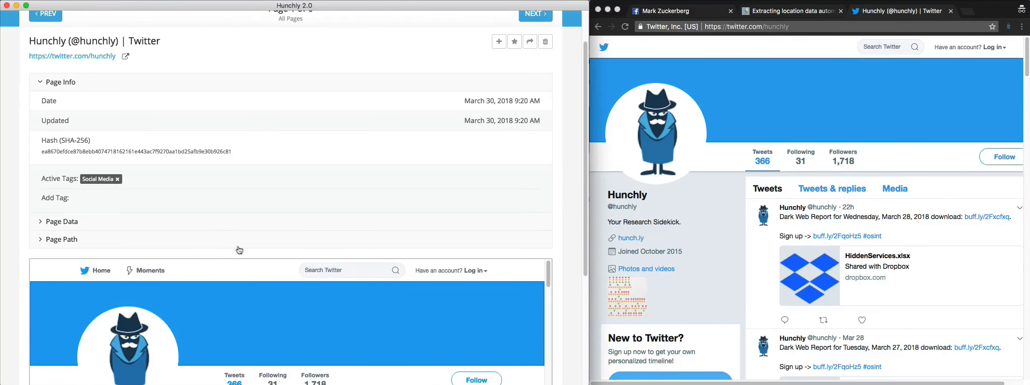
{"action": "left_click", "coordinate": [44, 83]}
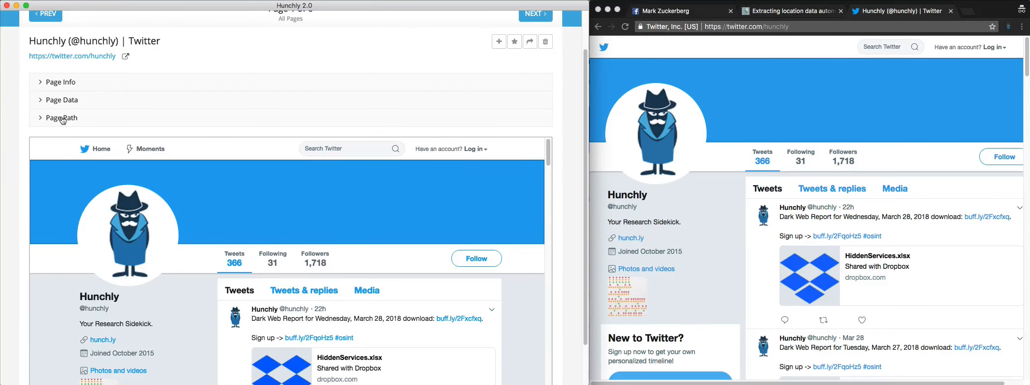
{"action": "left_click", "coordinate": [61, 122]}
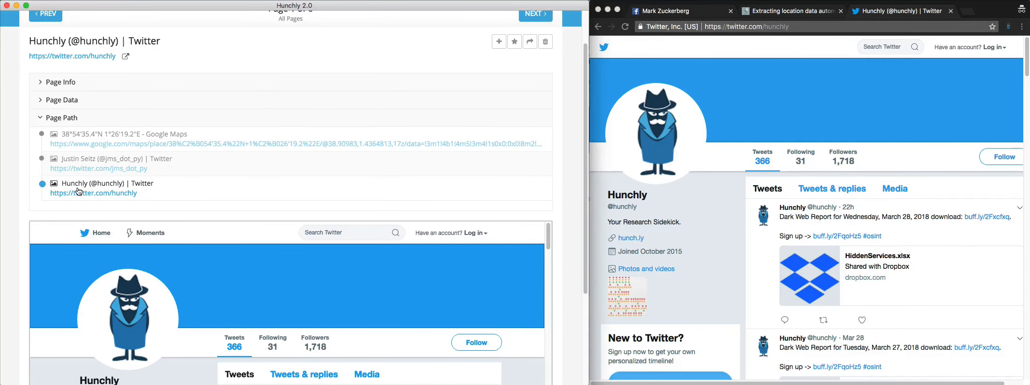
{"action": "left_click", "coordinate": [85, 123]}
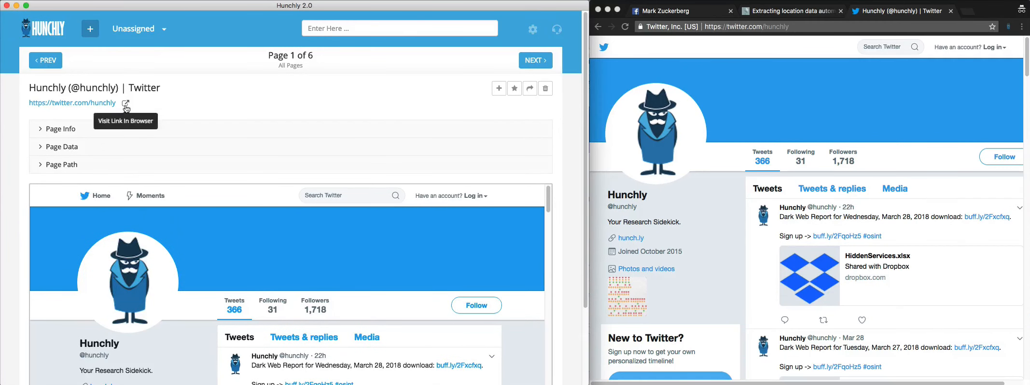
- Start visiting the captured page's live link in the browser, cancel the visit, and return to the case dashboard
{"action": "left_click", "coordinate": [126, 103]}
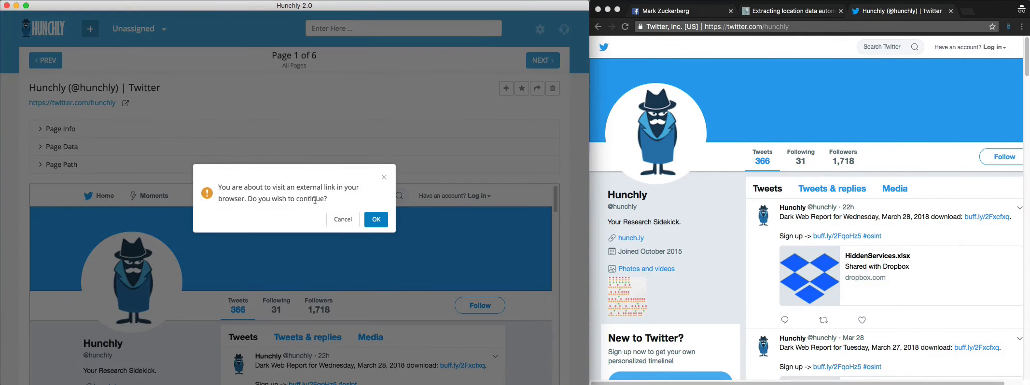
{"action": "left_click", "coordinate": [342, 221]}
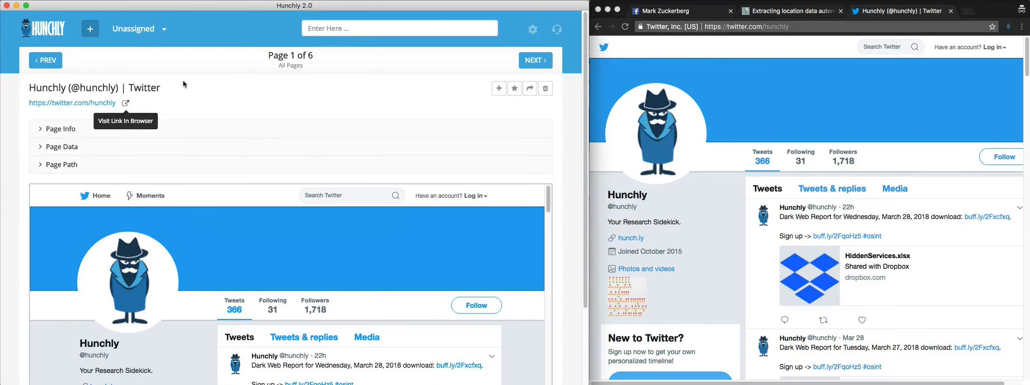
{"action": "left_click", "coordinate": [36, 36]}
- Check the Hunchly Twitter page's capture history for earlier versions in the current case and in other cases
{"action": "scroll", "coordinate": [307, 228], "scroll_direction": "down", "scroll_amount": 3}
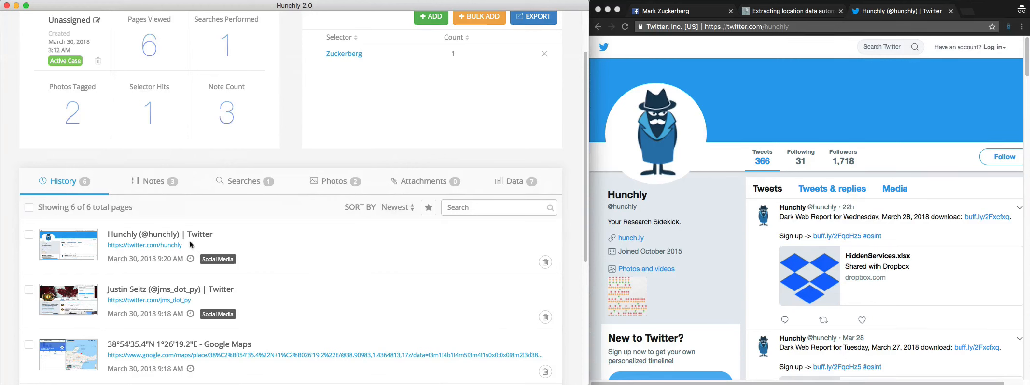
{"action": "mouse_move", "coordinate": [190, 260]}
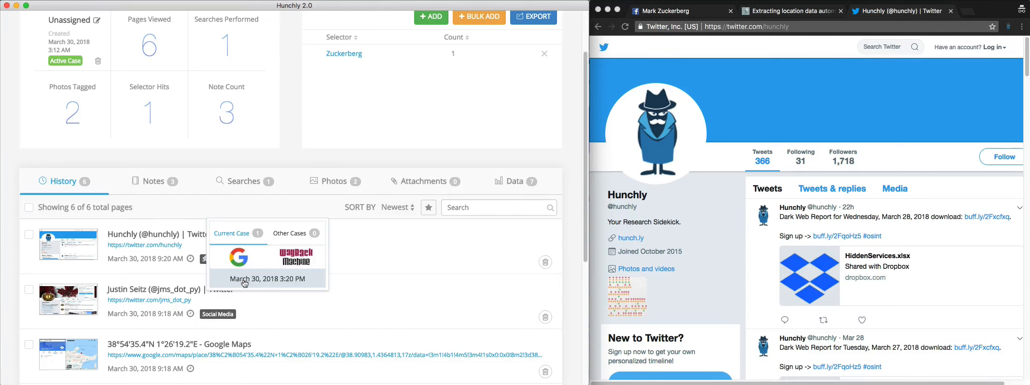
{"action": "left_click", "coordinate": [304, 240]}
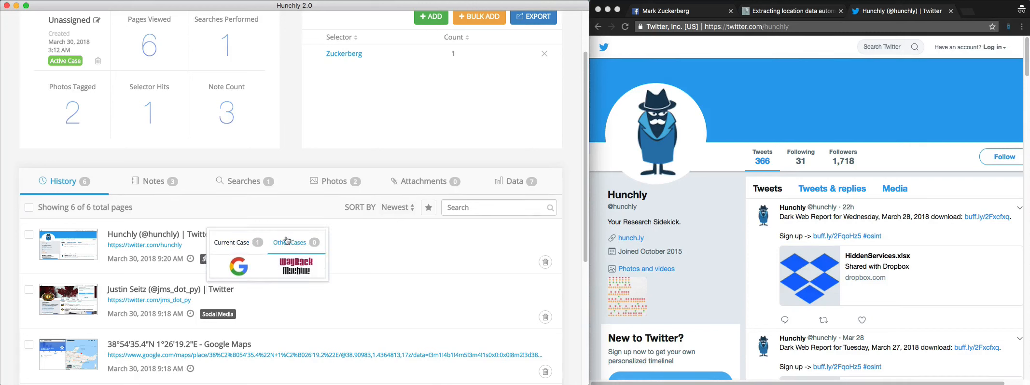
{"action": "left_click", "coordinate": [235, 242]}
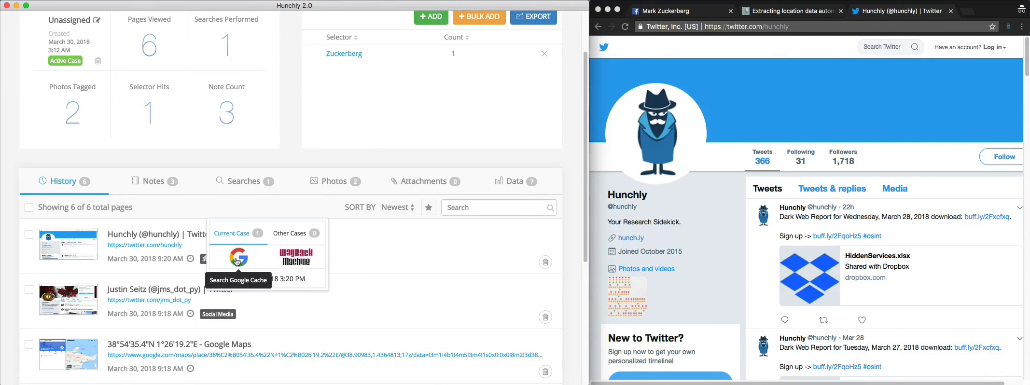
- Load the Google Cache copy of the Hunchly Twitter page so it gets captured, and close its browser tab
{"action": "left_click", "coordinate": [237, 259]}
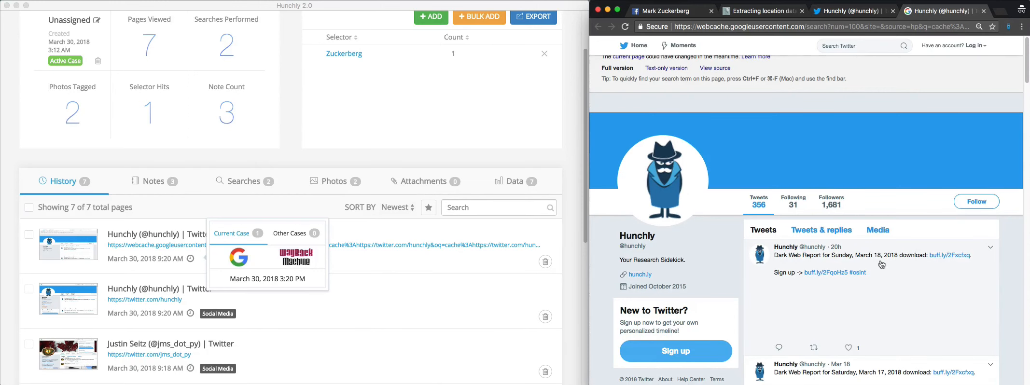
{"action": "left_click", "coordinate": [983, 12]}
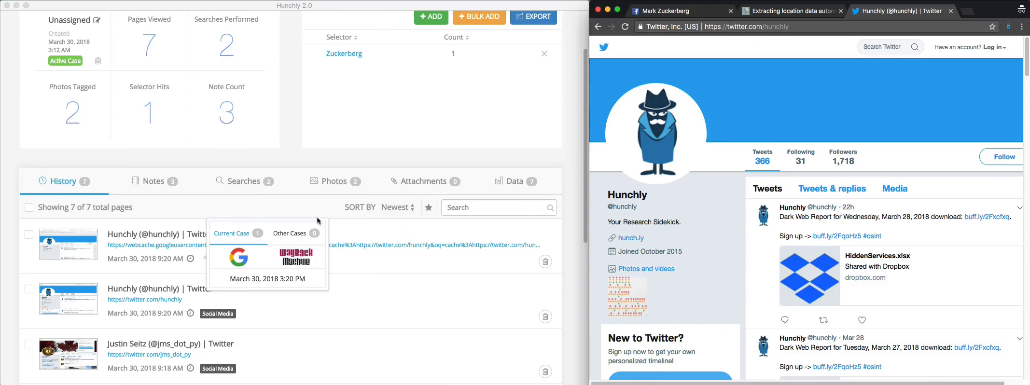
- Look up the Hunchly Twitter page in the Wayback Machine and bring its 2017 snapshot calendar into view
{"action": "left_click", "coordinate": [294, 263]}
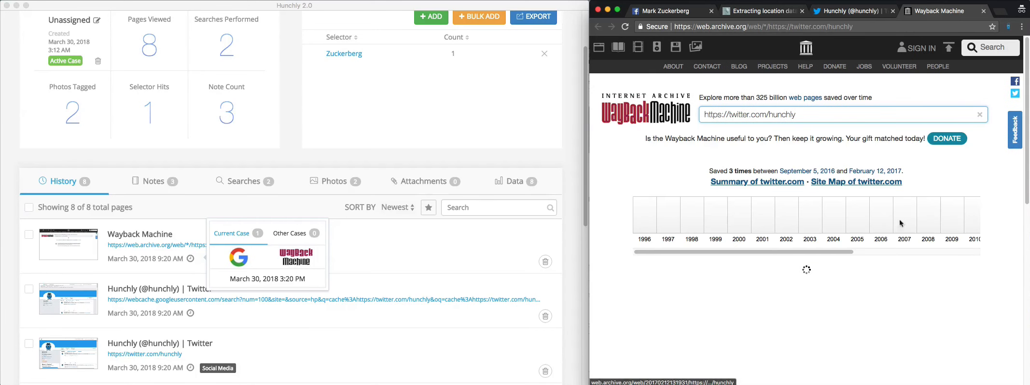
{"action": "left_click_drag", "start_coordinate": [835, 253], "coordinate": [977, 255]}
{"action": "scroll", "coordinate": [978, 254], "scroll_direction": "down", "scroll_amount": 5}
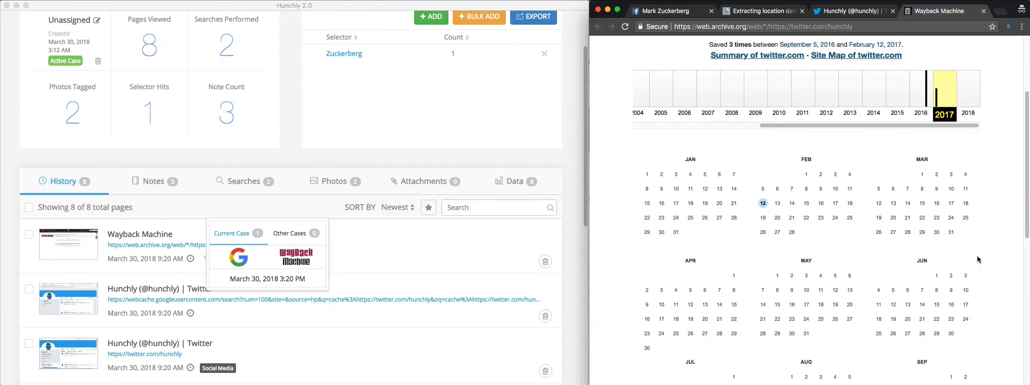
- Switch back to Hunchly and open the captured Google Cache copy of the Twitter page from the history
{"action": "left_click", "coordinate": [579, 180]}
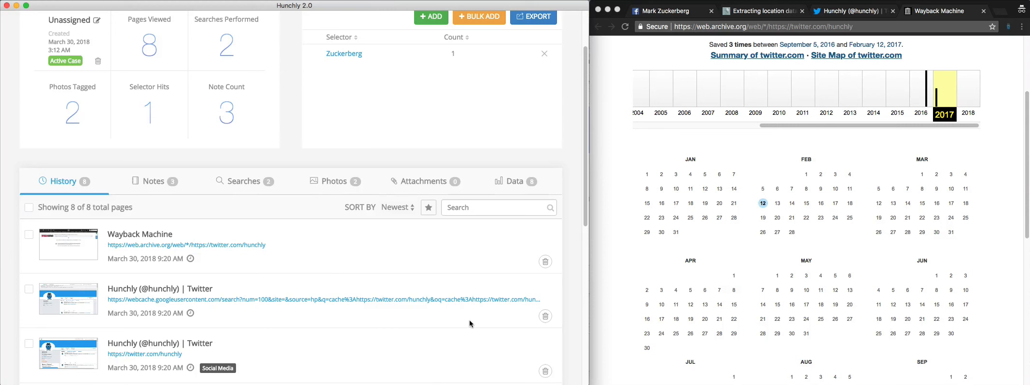
{"action": "scroll", "coordinate": [468, 322], "scroll_direction": "up", "scroll_amount": 3}
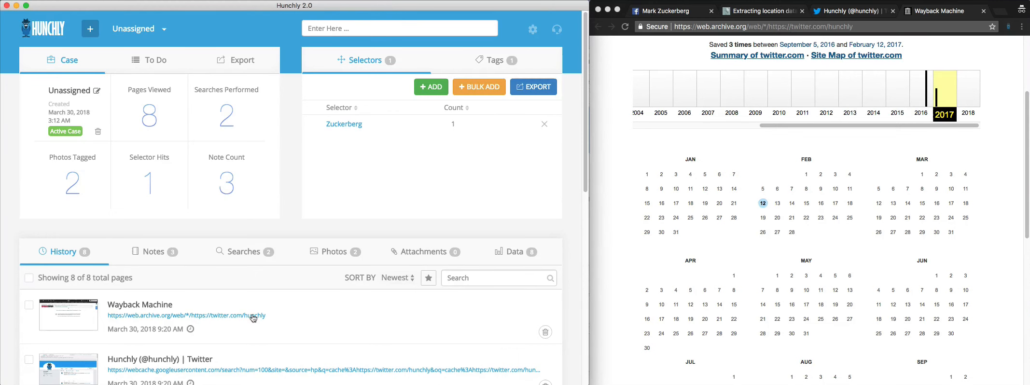
{"action": "left_click", "coordinate": [202, 360]}
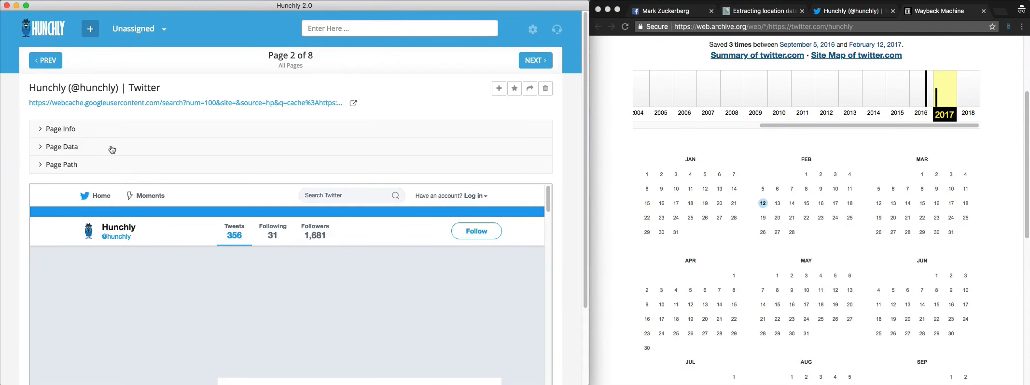
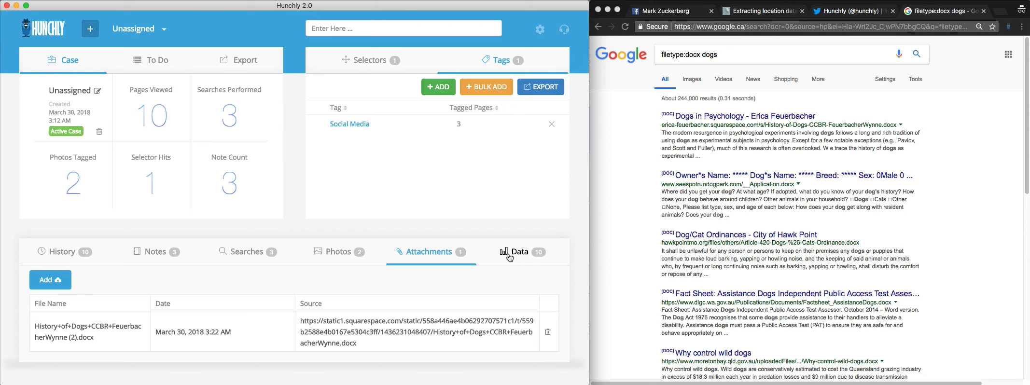
- Filter the history by the hunchly Twitter username found in the extracted account data, and clear the filter
{"action": "left_click", "coordinate": [506, 261]}
{"action": "left_click", "coordinate": [127, 292]}
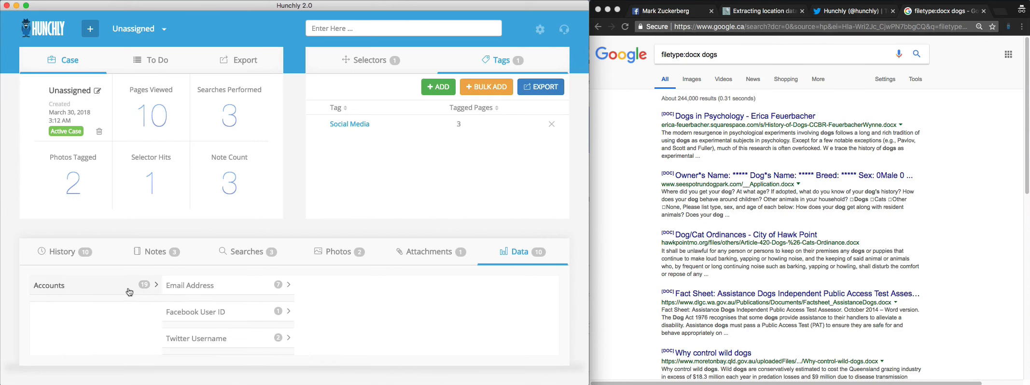
{"action": "left_click", "coordinate": [219, 338]}
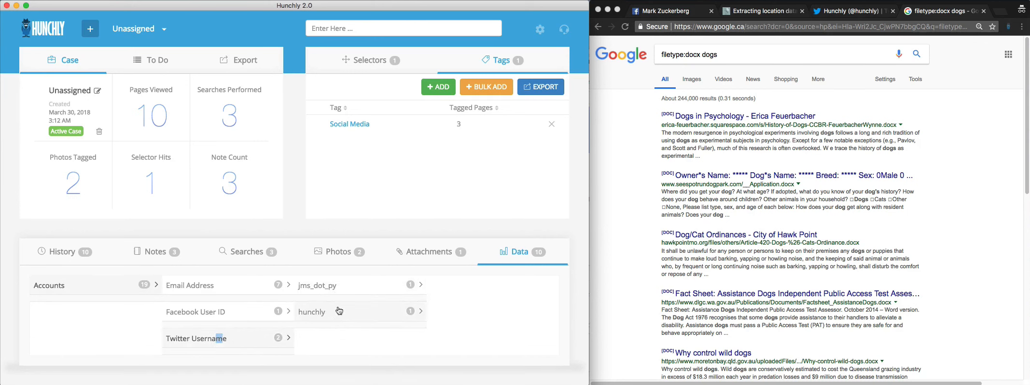
{"action": "left_click", "coordinate": [340, 311]}
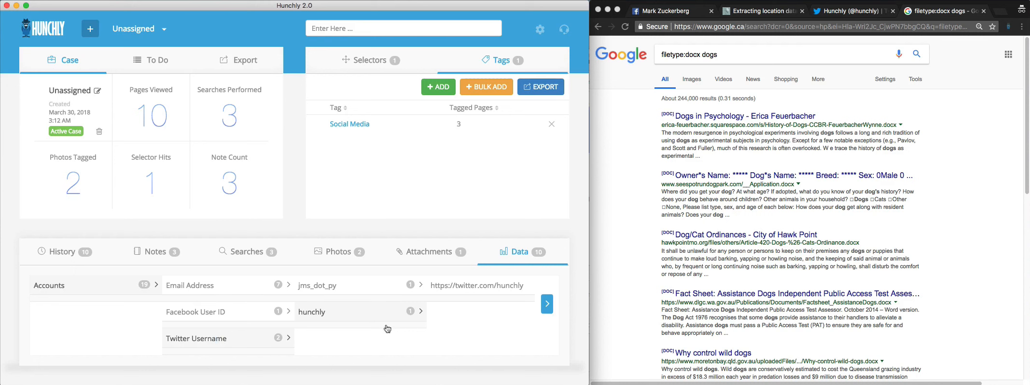
{"action": "left_click", "coordinate": [548, 307]}
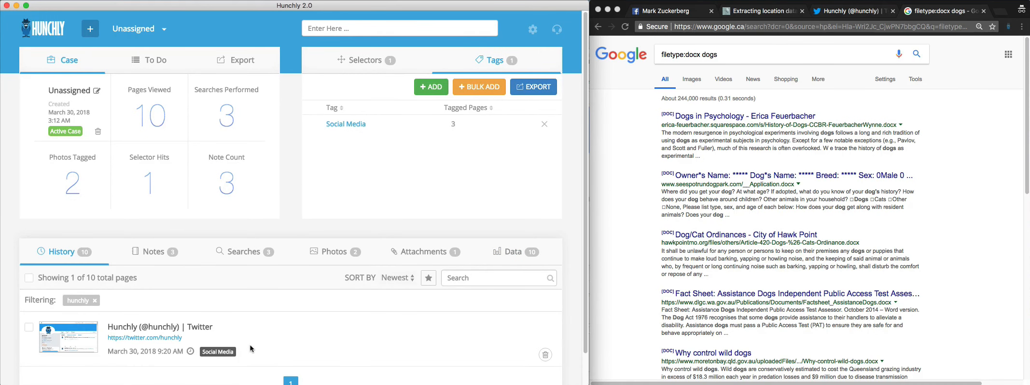
{"action": "left_click", "coordinate": [95, 301]}
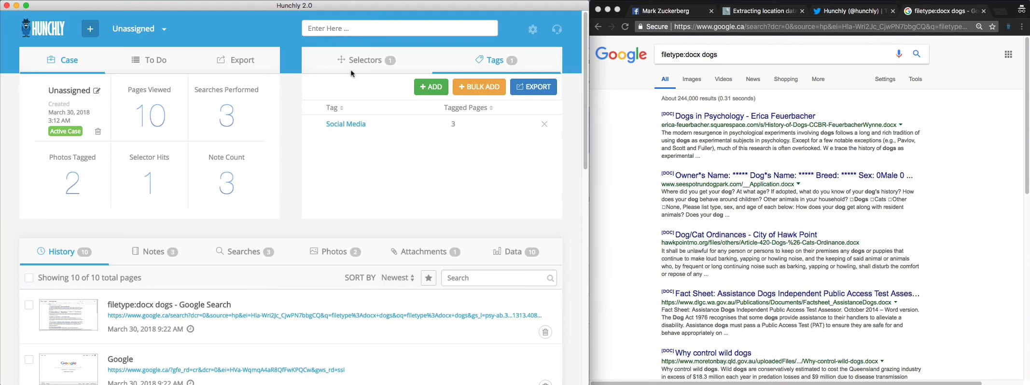
- Run a global search for "hunchly" and look through the results and refinement options
{"action": "left_click", "coordinate": [342, 30]}
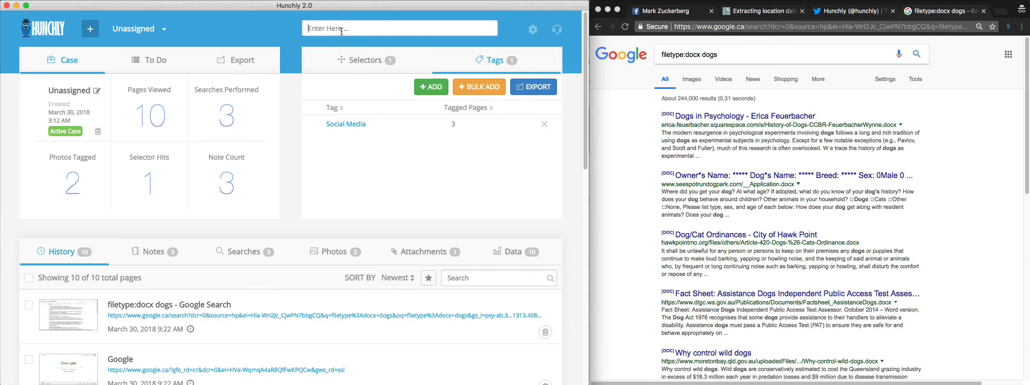
{"action": "type", "text": "hunchly"}
{"action": "key", "text": "Return"}
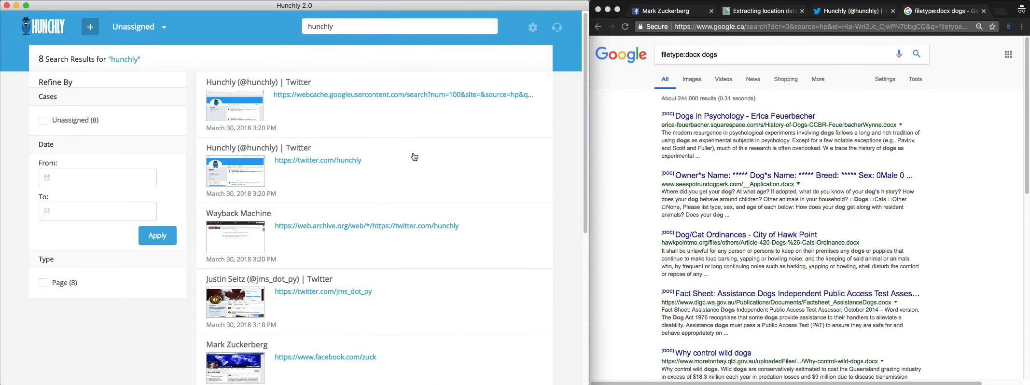
{"action": "scroll", "coordinate": [415, 157], "scroll_direction": "down", "scroll_amount": 10}
{"action": "scroll", "coordinate": [415, 157], "scroll_direction": "up", "scroll_amount": 10}
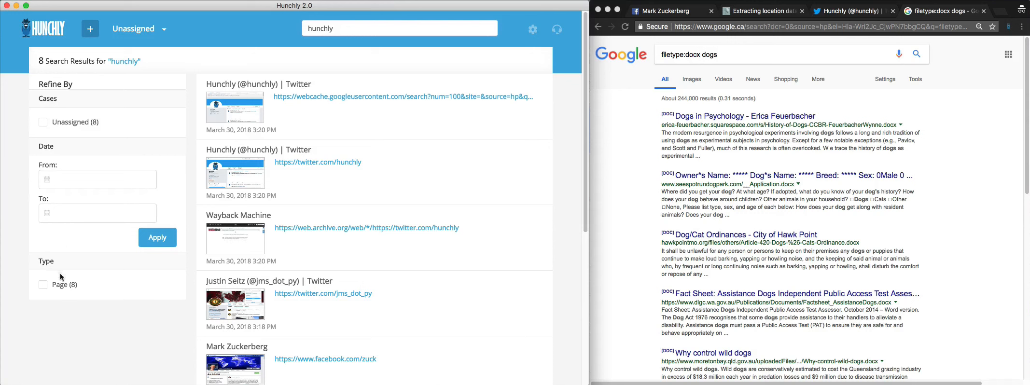
- Search for "gpslatitude" to find matching EXIF data, and return to the case dashboard
{"action": "double_click", "coordinate": [316, 29]}
{"action": "type", "text": "gpslatitude"}
{"action": "key", "text": "Return"}
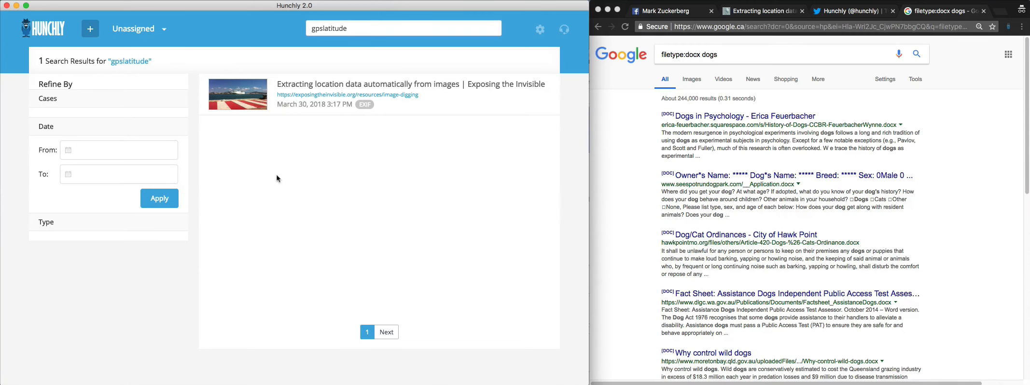
{"action": "left_click", "coordinate": [34, 35]}
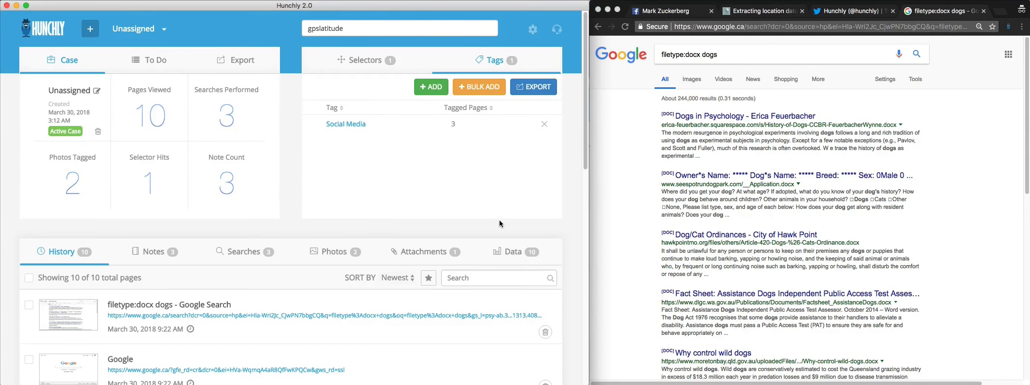
- Set up a selective export of the case containing Pages Tagged Social Media, Tagged Photos and Case Attachments
{"action": "left_click", "coordinate": [237, 70]}
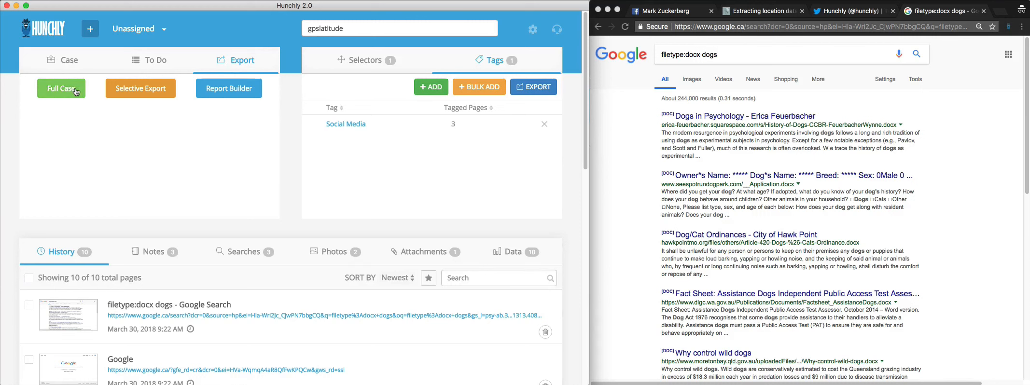
{"action": "left_click", "coordinate": [140, 89]}
{"action": "left_click", "coordinate": [201, 124]}
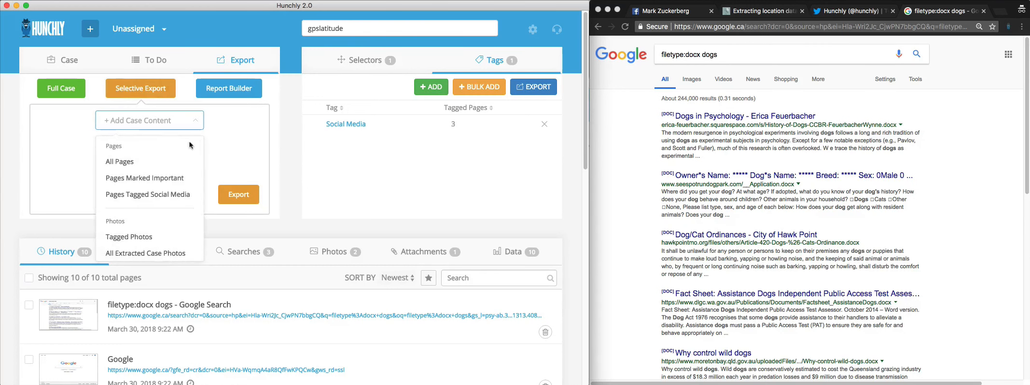
{"action": "left_click", "coordinate": [180, 200]}
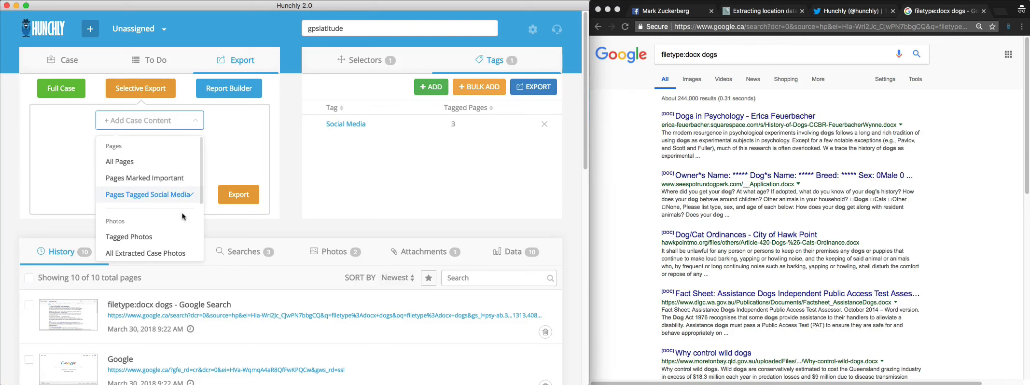
{"action": "left_click", "coordinate": [183, 234]}
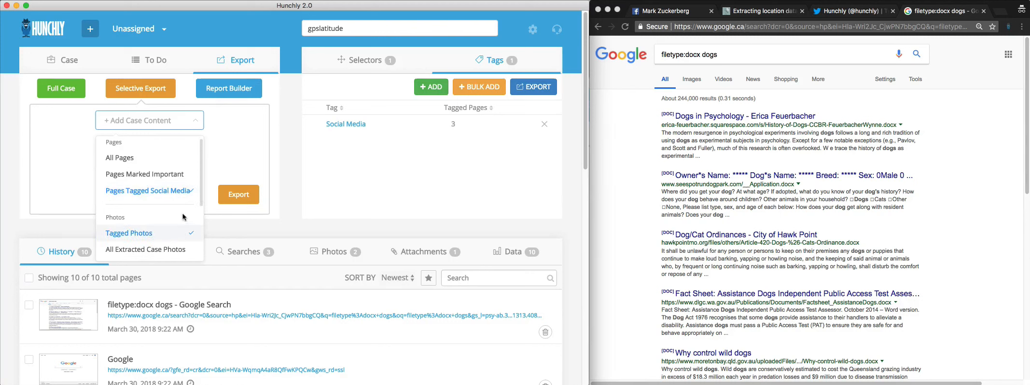
{"action": "scroll", "coordinate": [185, 218], "scroll_direction": "down", "scroll_amount": 4}
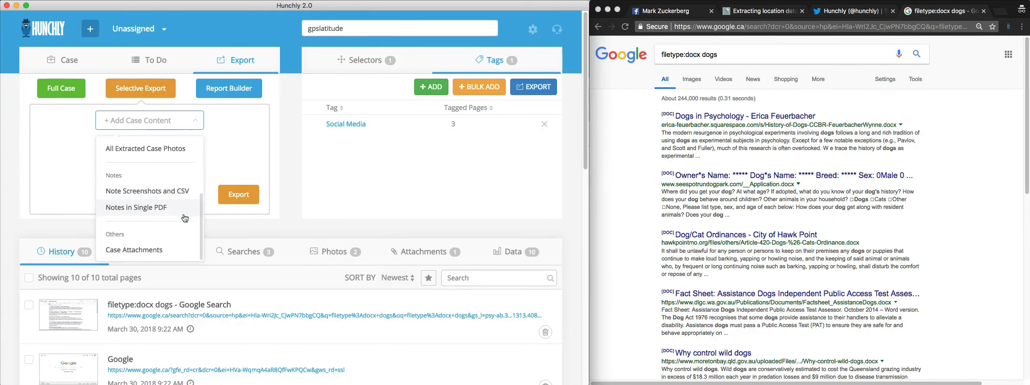
{"action": "scroll", "coordinate": [182, 252], "scroll_direction": "up", "scroll_amount": 5}
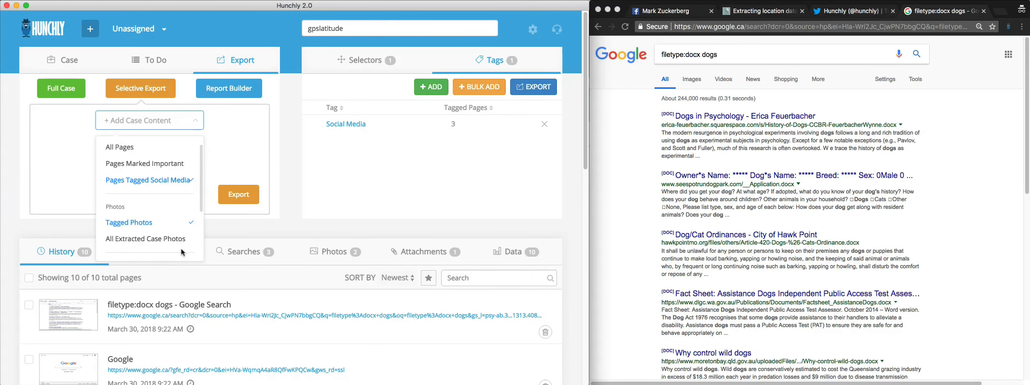
{"action": "left_click", "coordinate": [266, 174]}
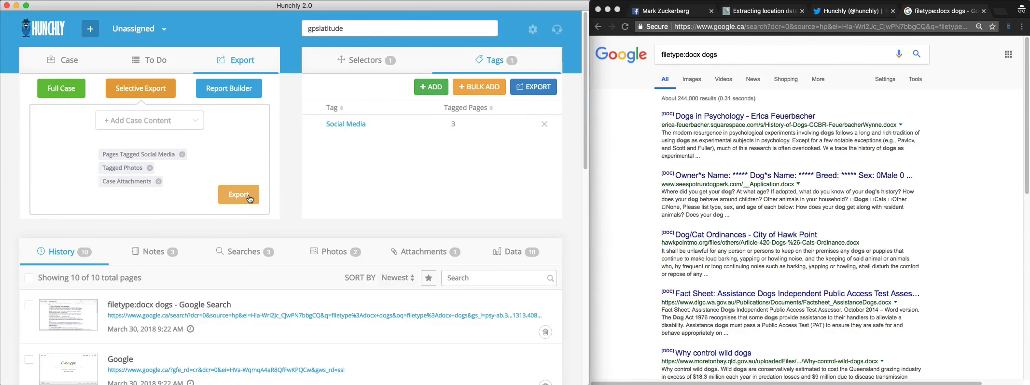
- Start a new report in the Report Builder and title it "Awesome Report"
{"action": "left_click", "coordinate": [250, 95]}
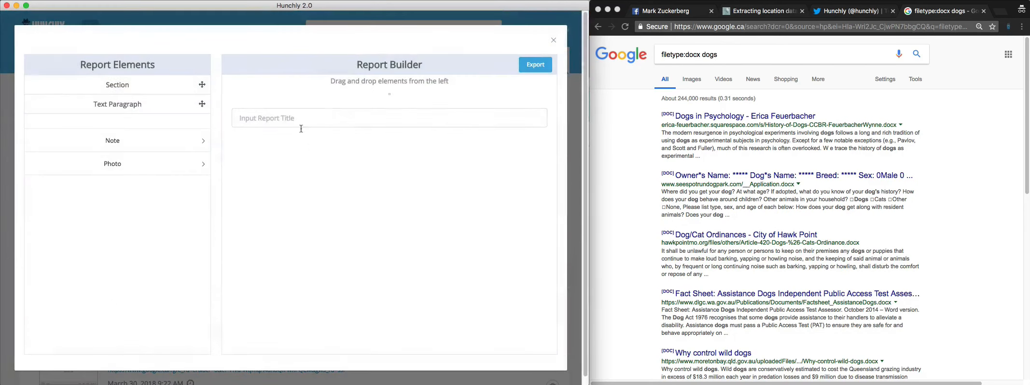
{"action": "left_click", "coordinate": [314, 117]}
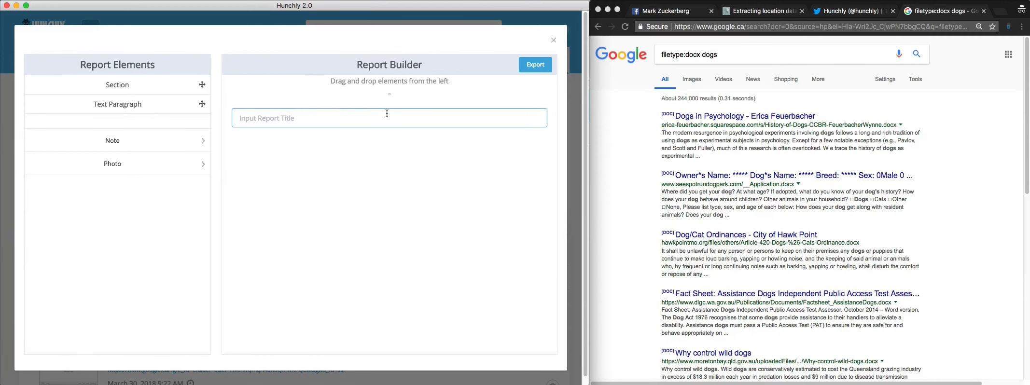
{"action": "type", "text": "Awesome Report"}
- Add a section to the report and name it "Executive Summary of Stuff"
{"action": "left_click_drag", "start_coordinate": [163, 89], "coordinate": [404, 155]}
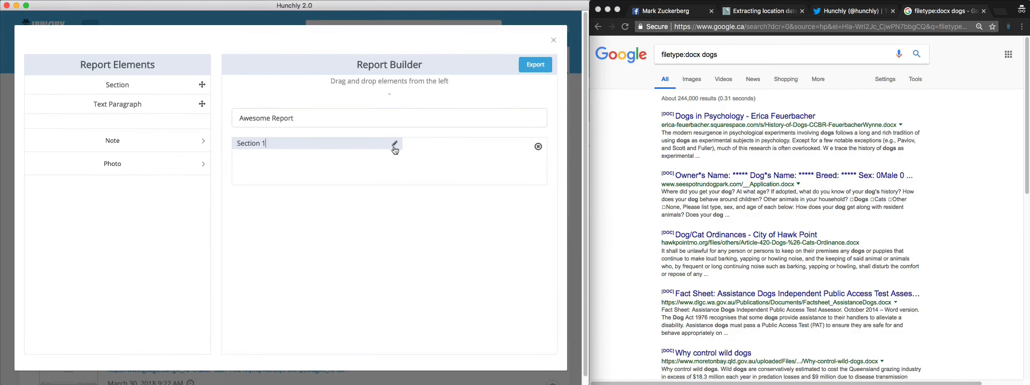
{"action": "left_click_drag", "start_coordinate": [322, 149], "coordinate": [321, 153]}
{"action": "key", "text": "BackSpace"}
{"action": "key", "text": "BackSpace"}
{"action": "key", "text": "BackSpace"}
{"action": "key", "text": "BackSpace"}
{"action": "key", "text": "BackSpace"}
{"action": "key", "text": "BackSpace"}
{"action": "key", "text": "BackSpace"}
{"action": "key", "text": "BackSpace"}
{"action": "key", "text": "BackSpace"}
{"action": "type", "text": "Executive Summary of Stuff"}
- Add the "This is Zuck." note and the "Mark smiling." photo to the Executive Summary of Stuff section
{"action": "left_click", "coordinate": [154, 144]}
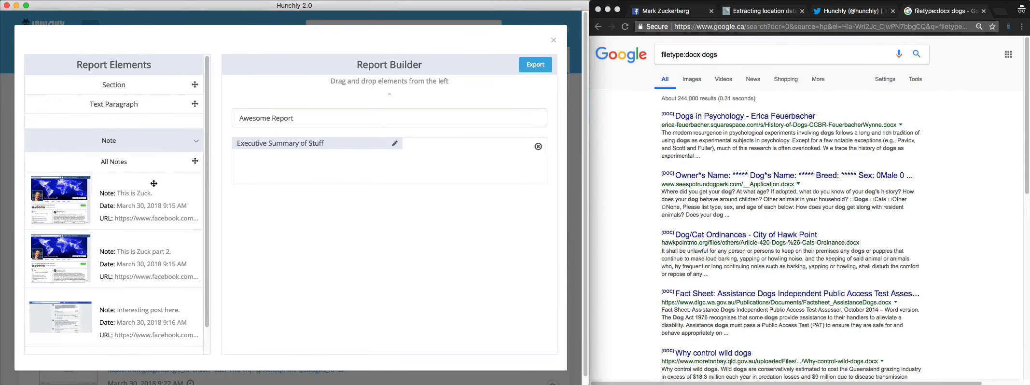
{"action": "scroll", "coordinate": [152, 190], "scroll_direction": "down", "scroll_amount": 1}
{"action": "left_click_drag", "start_coordinate": [75, 197], "coordinate": [349, 182]}
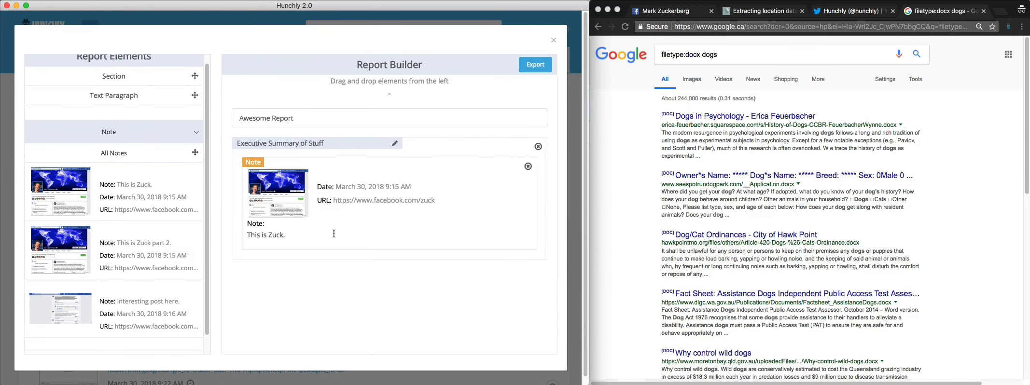
{"action": "left_click", "coordinate": [156, 143]}
{"action": "left_click", "coordinate": [153, 167]}
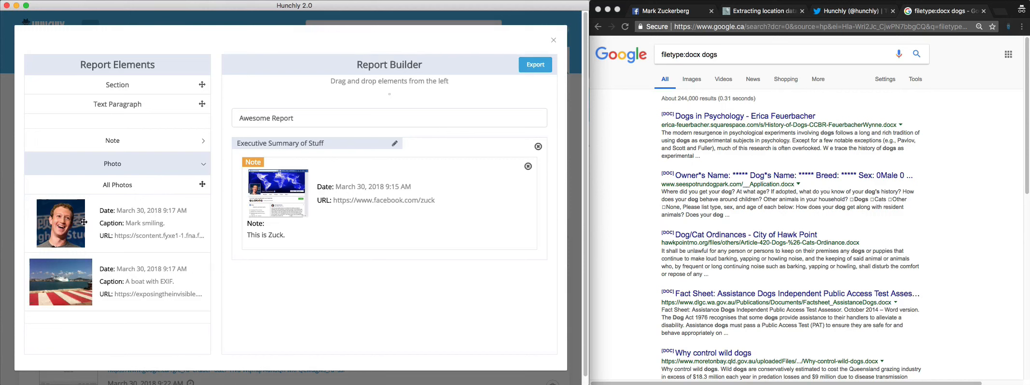
{"action": "left_click_drag", "start_coordinate": [84, 221], "coordinate": [308, 259]}
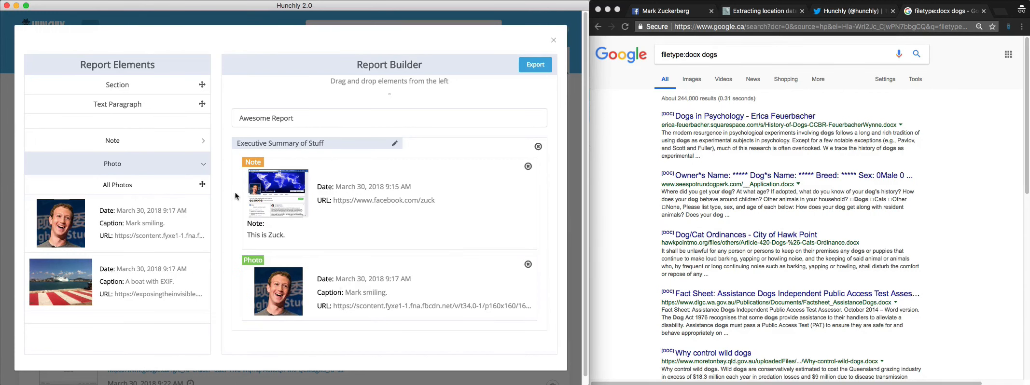
- Add a text paragraph to the section reading "Mark is very happy here" and save it
{"action": "left_click_drag", "start_coordinate": [163, 107], "coordinate": [318, 159]}
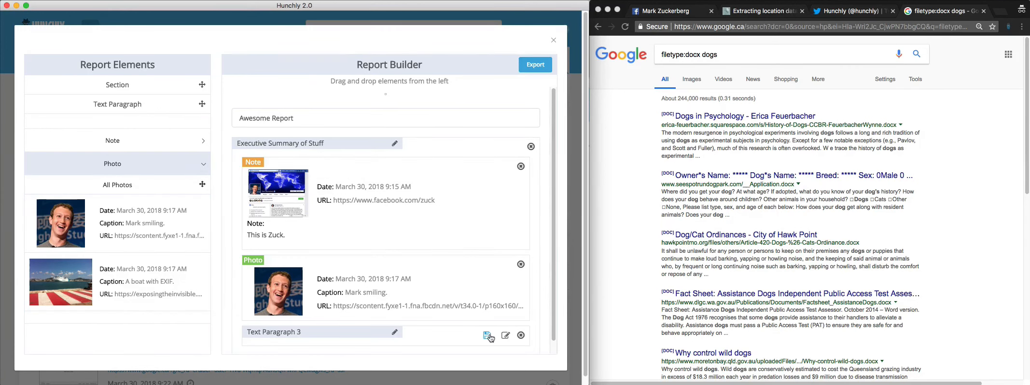
{"action": "left_click", "coordinate": [507, 335]}
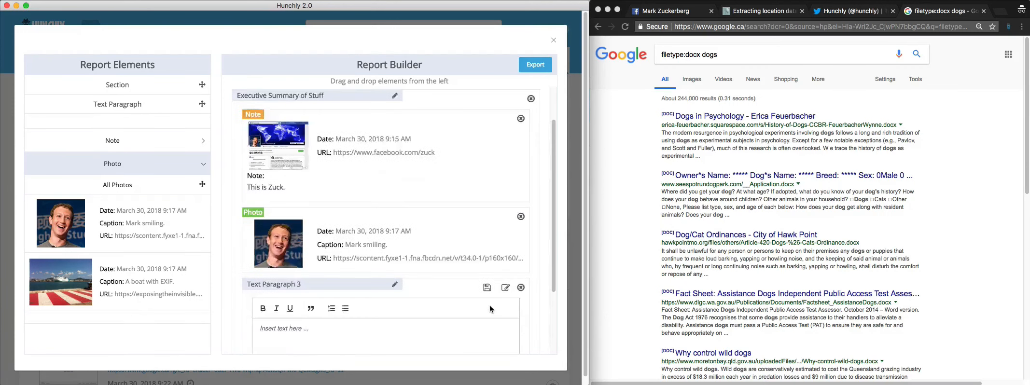
{"action": "left_click", "coordinate": [422, 276]}
{"action": "type", "text": "Ma"}
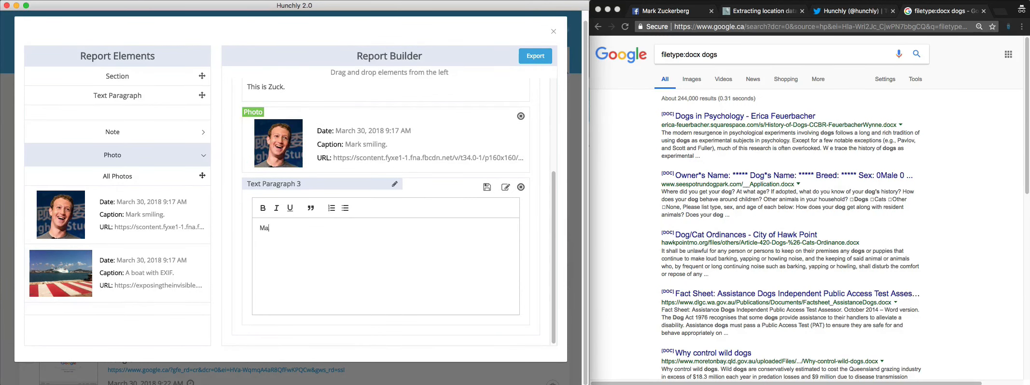
{"action": "type", "text": "rk is very happy here f"}
{"action": "key", "text": "BackSpace"}
{"action": "left_click", "coordinate": [487, 187]}
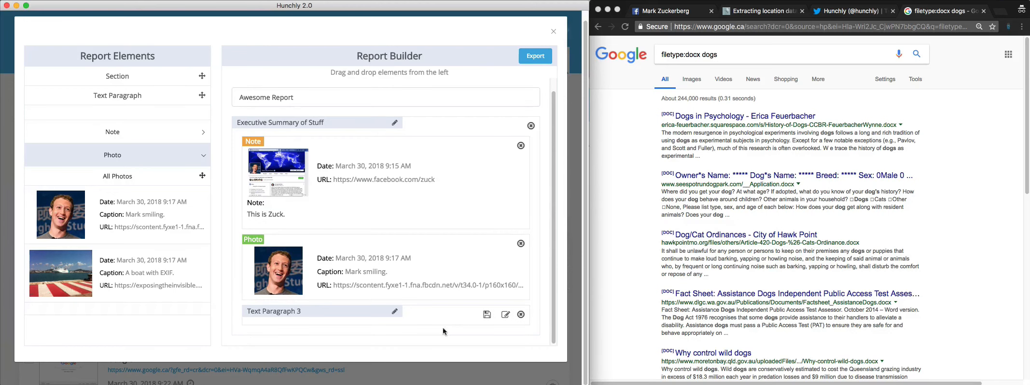
- Move the text paragraph above the note in the section, and export the finished report
{"action": "left_click_drag", "start_coordinate": [432, 309], "coordinate": [432, 256]}
{"action": "left_click_drag", "start_coordinate": [425, 146], "coordinate": [341, 140]}
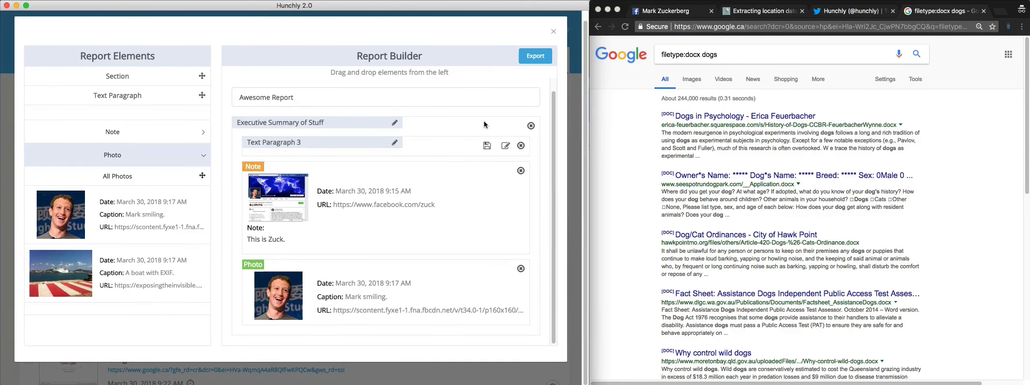
{"action": "left_click", "coordinate": [536, 59]}
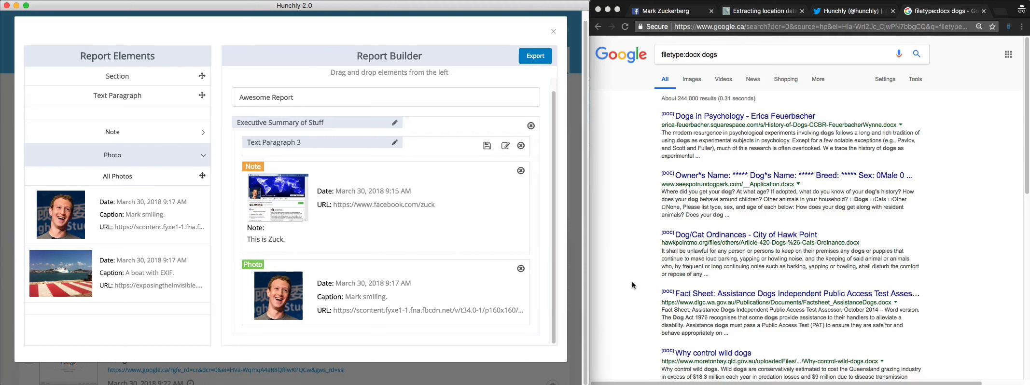
{"action": "left_click", "coordinate": [554, 32]}
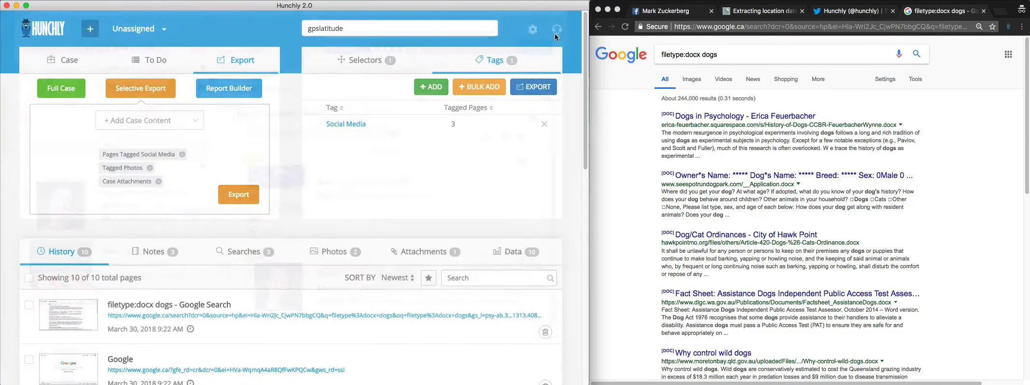
- Look through the general, blacklist, default to-do, default tag and reporting settings, and return to the case dashboard
{"action": "left_click", "coordinate": [525, 33]}
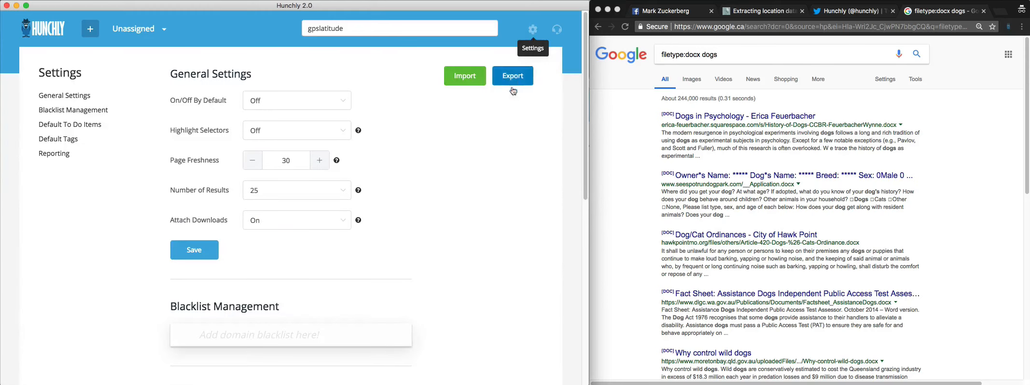
{"action": "scroll", "coordinate": [500, 183], "scroll_direction": "down", "scroll_amount": 10}
{"action": "scroll", "coordinate": [500, 184], "scroll_direction": "down", "scroll_amount": 1}
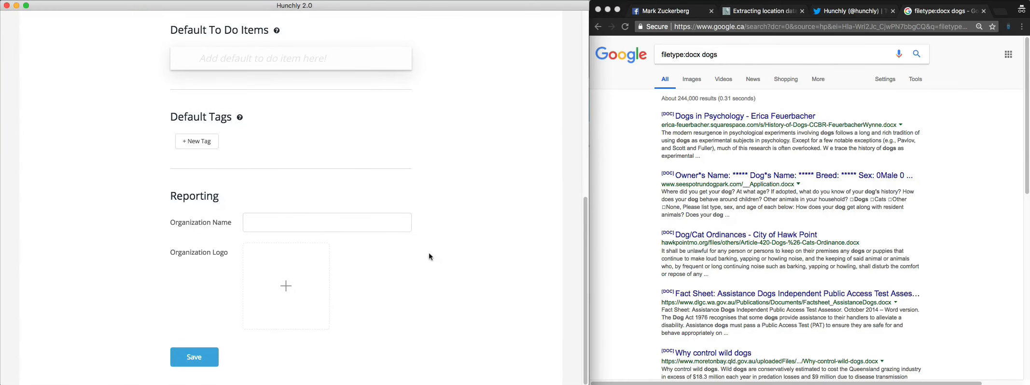
{"action": "scroll", "coordinate": [446, 259], "scroll_direction": "up", "scroll_amount": 10}
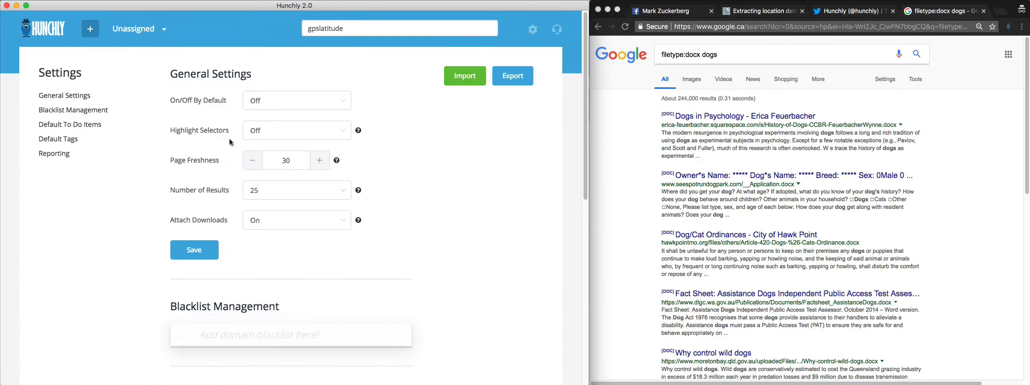
{"action": "left_click", "coordinate": [59, 31]}
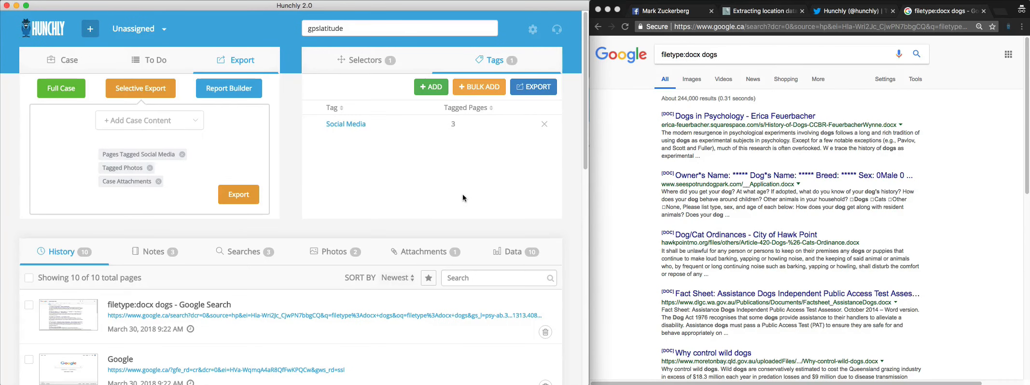